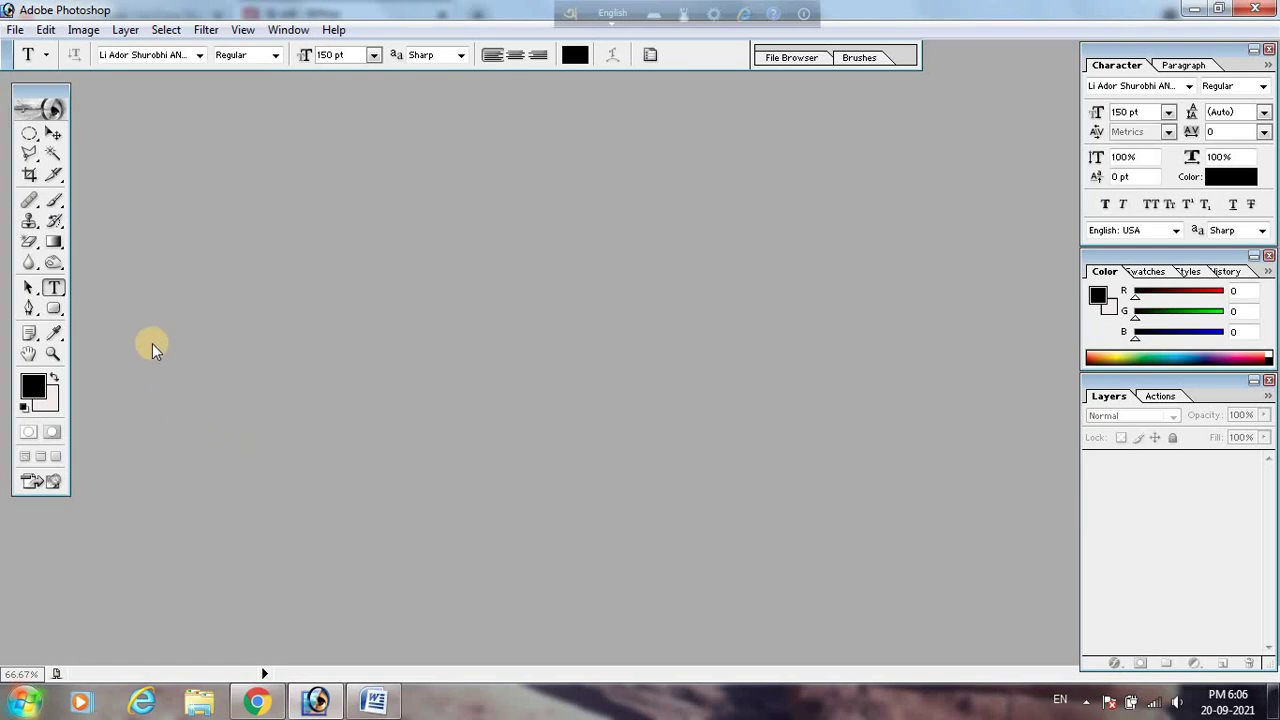
Create a new 1280 × 720 pixel document with a white background
left_click(15, 31)
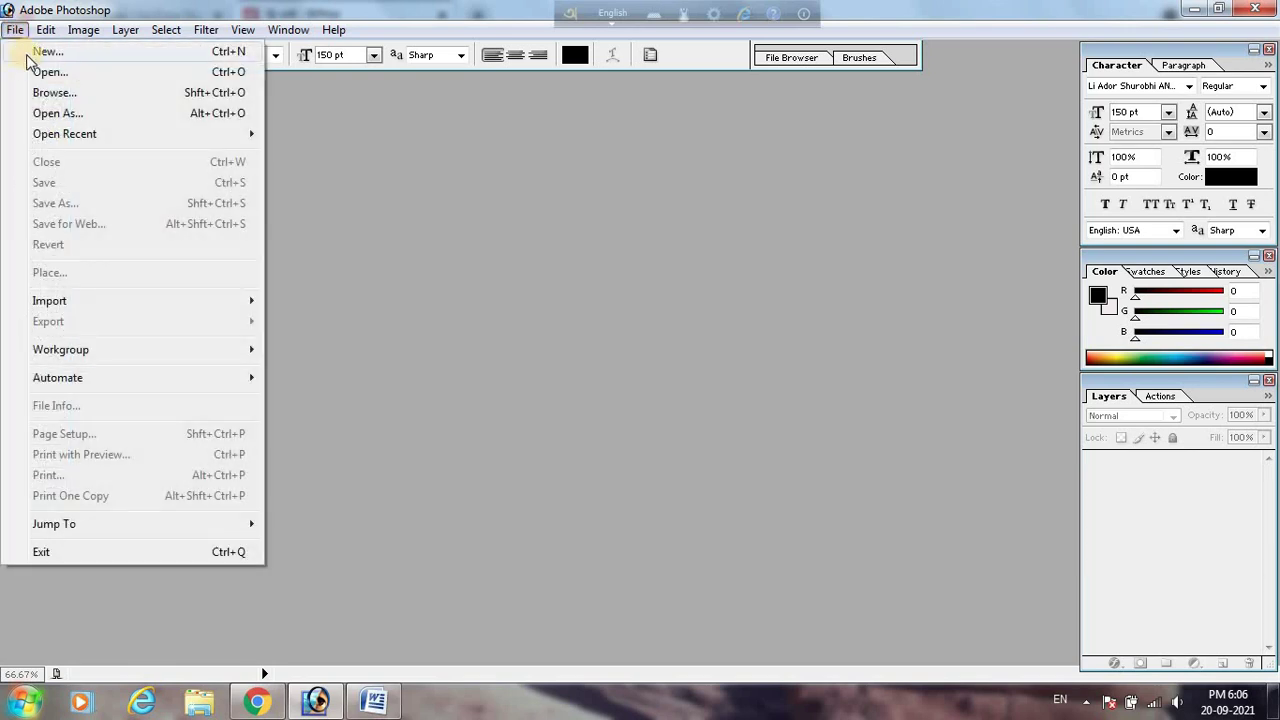
left_click(57, 50)
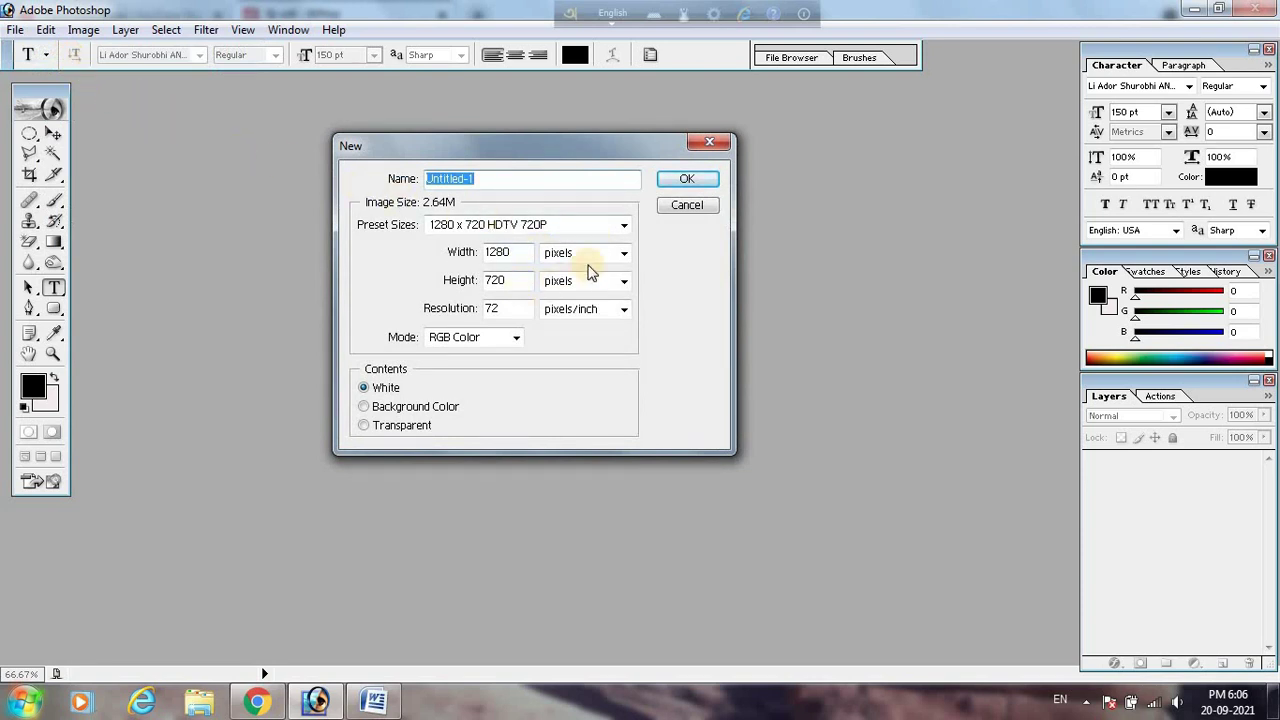
left_click(692, 179)
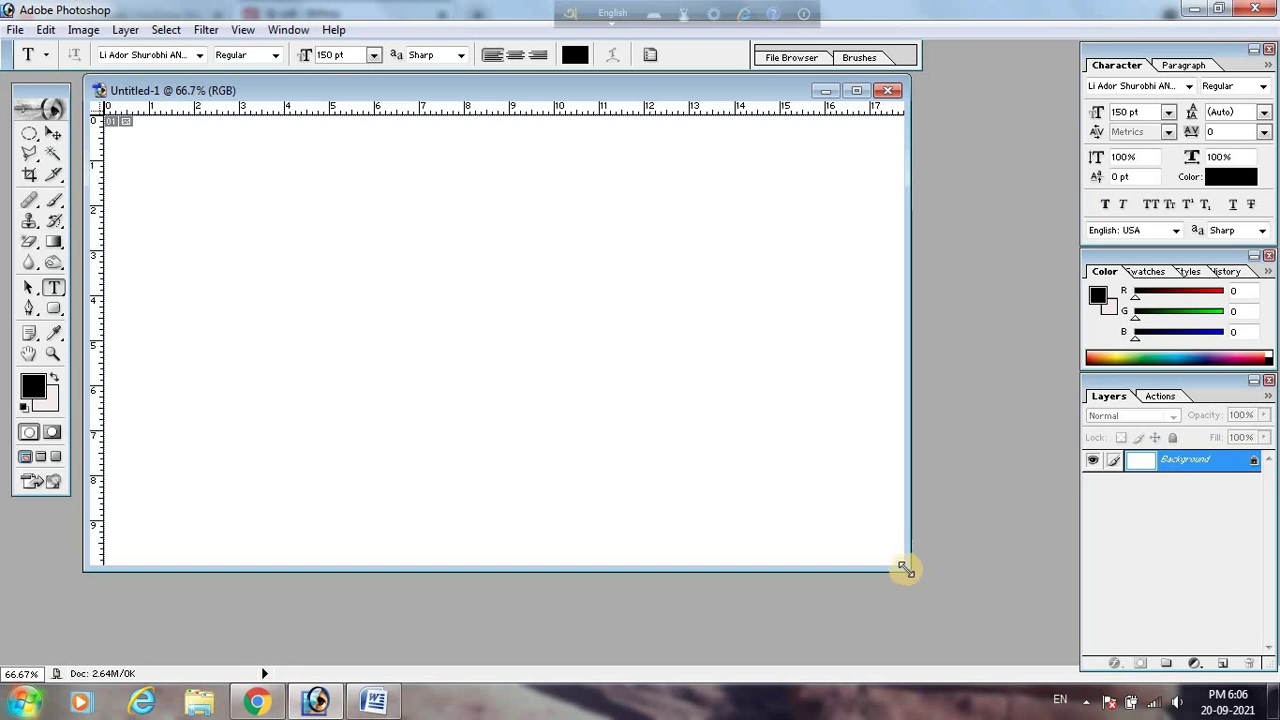
Enlarge the document window and type লতামাত্রা with Avro at the canvas left
left_click_drag(935, 596, 1008, 644)
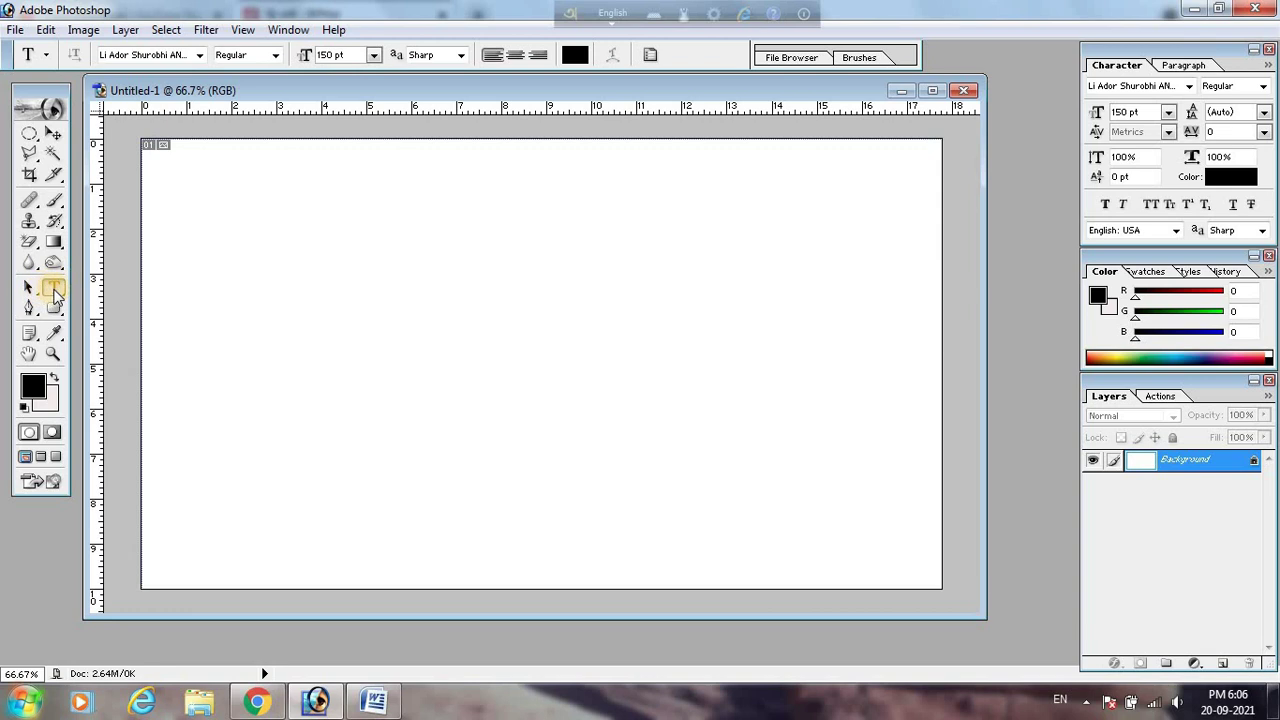
left_click(185, 321)
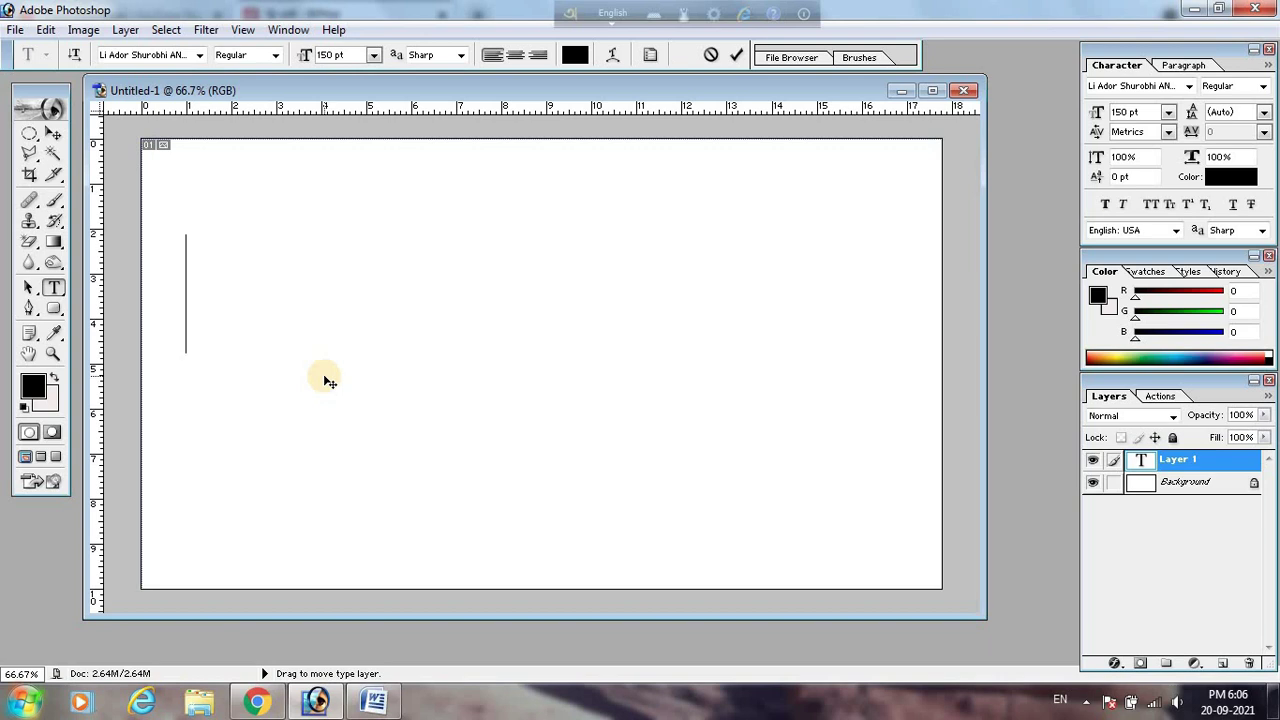
type("ে")
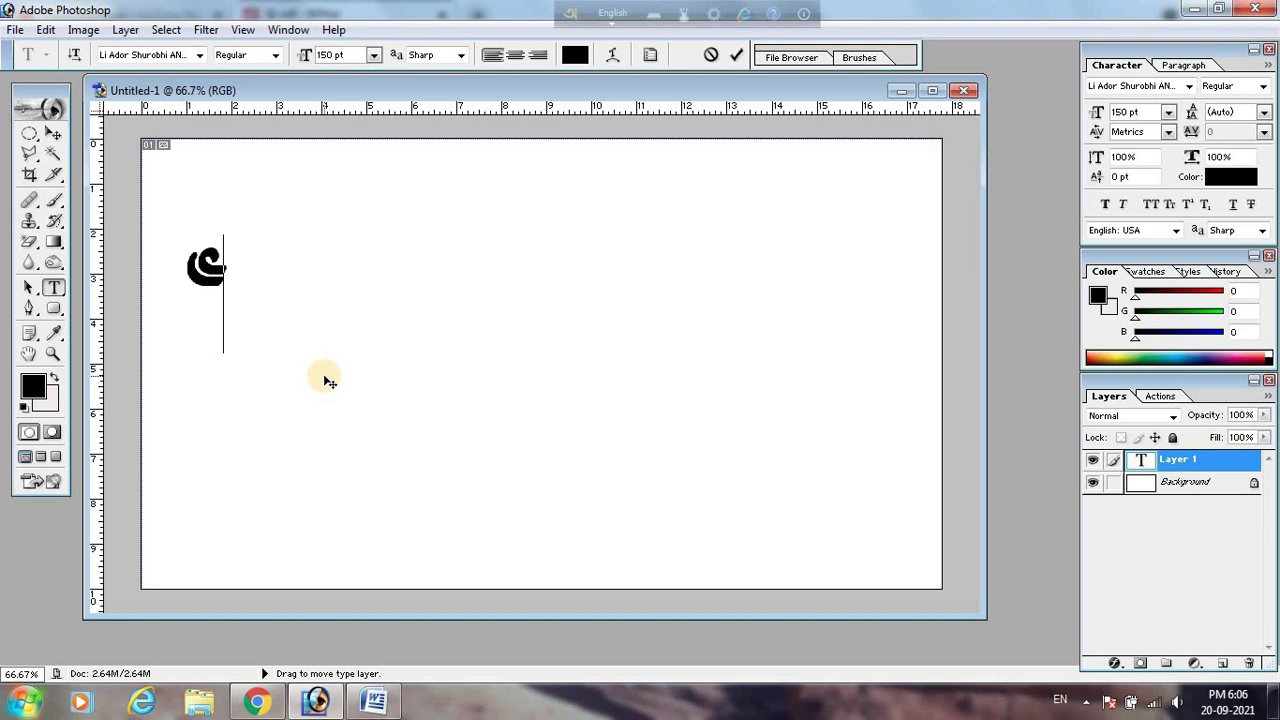
type("ল")
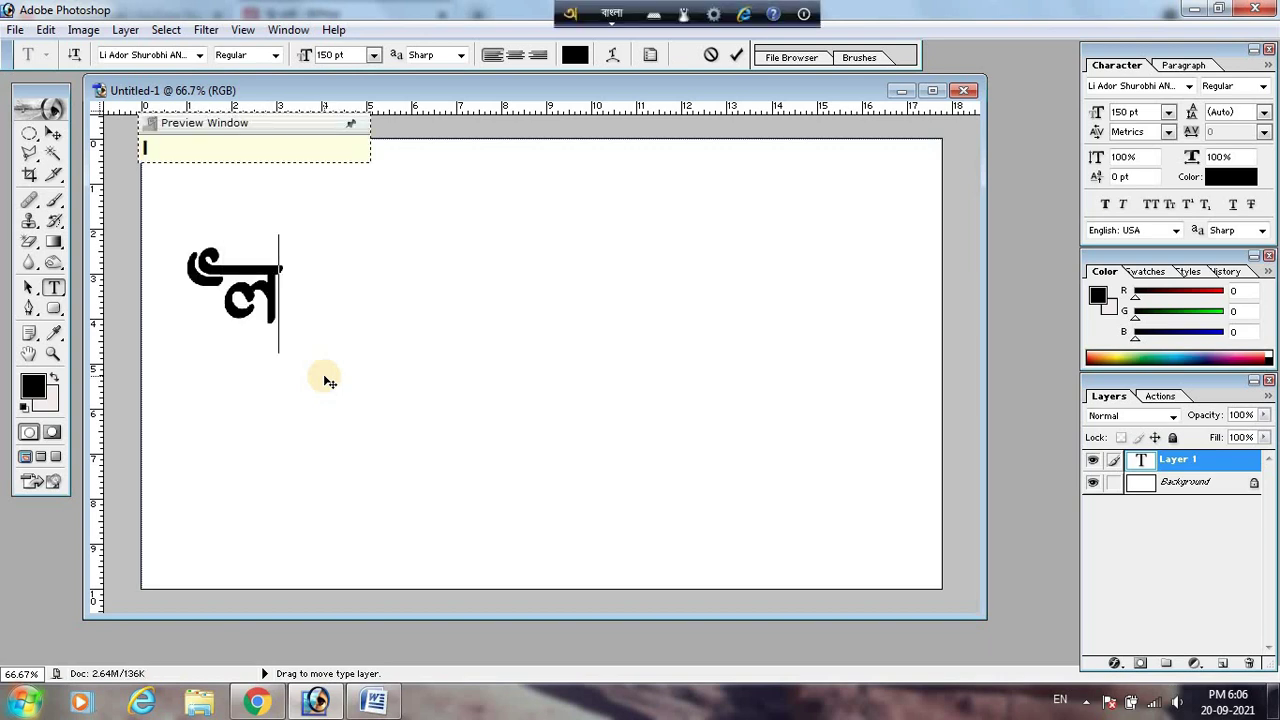
type("ta")
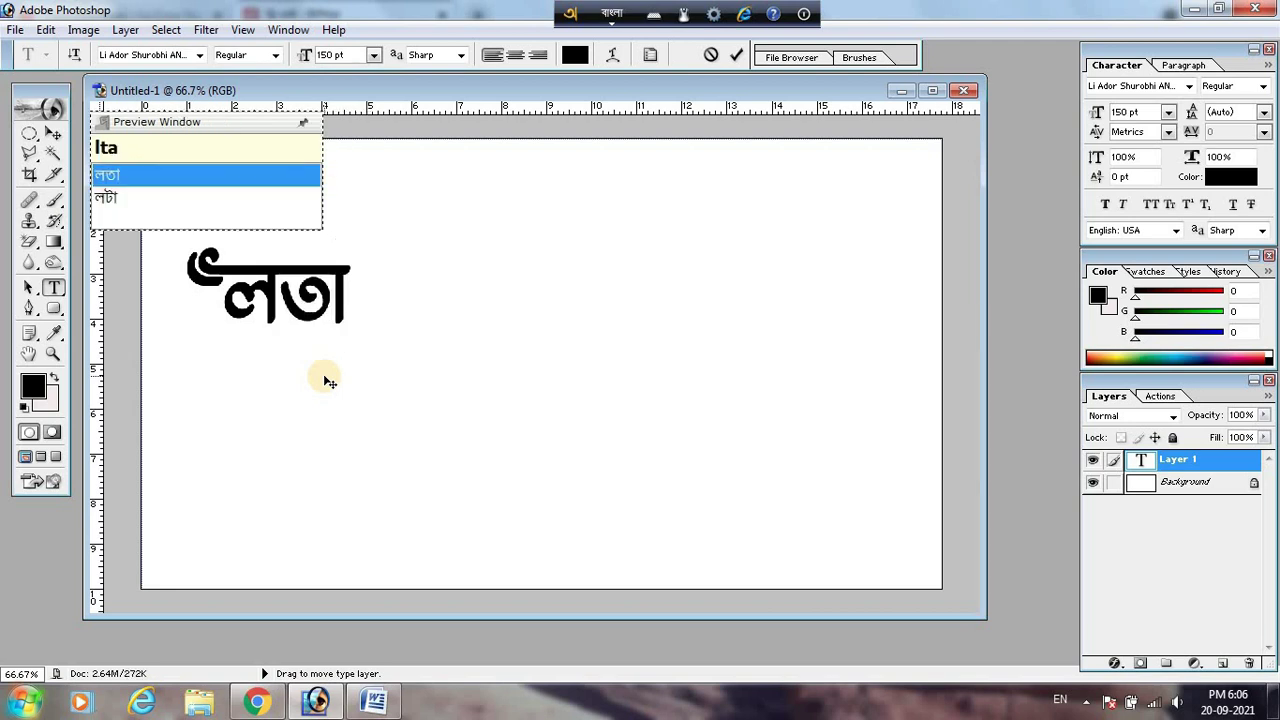
type("matr")
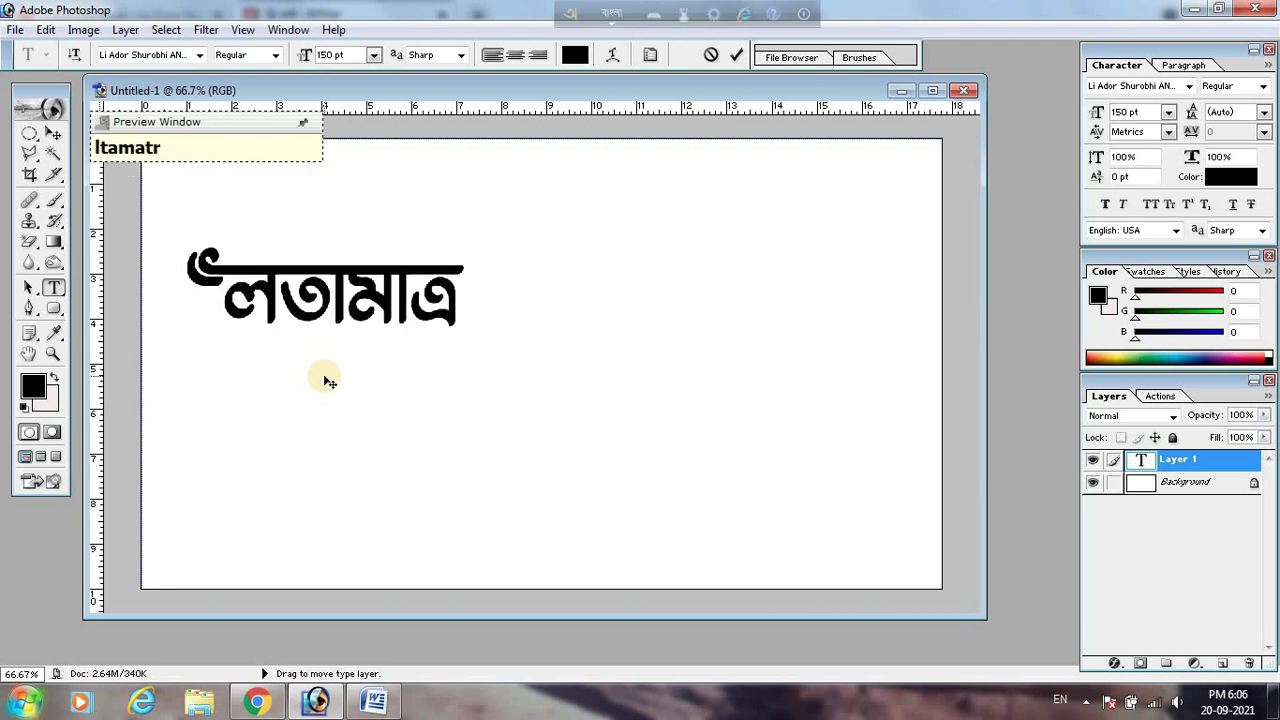
type("a")
key("F12")
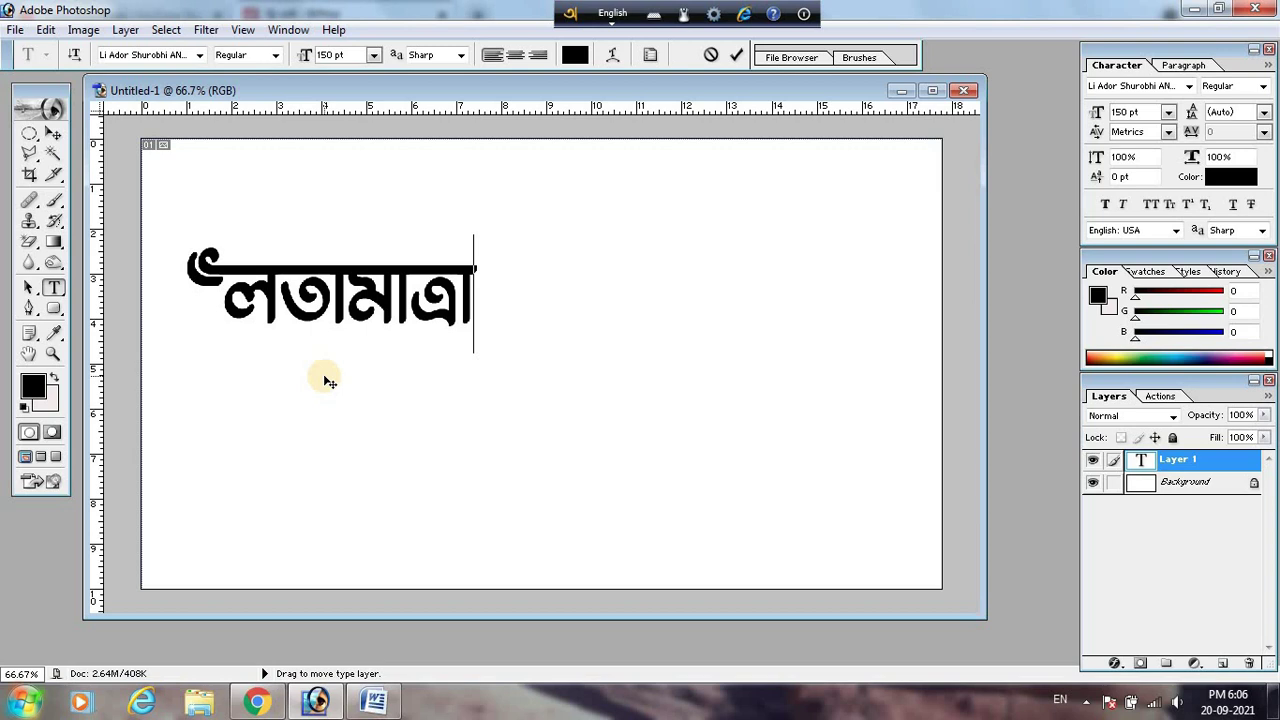
Add the word বিশ্বজিত framed by curled swash flourish characters
type("\"")
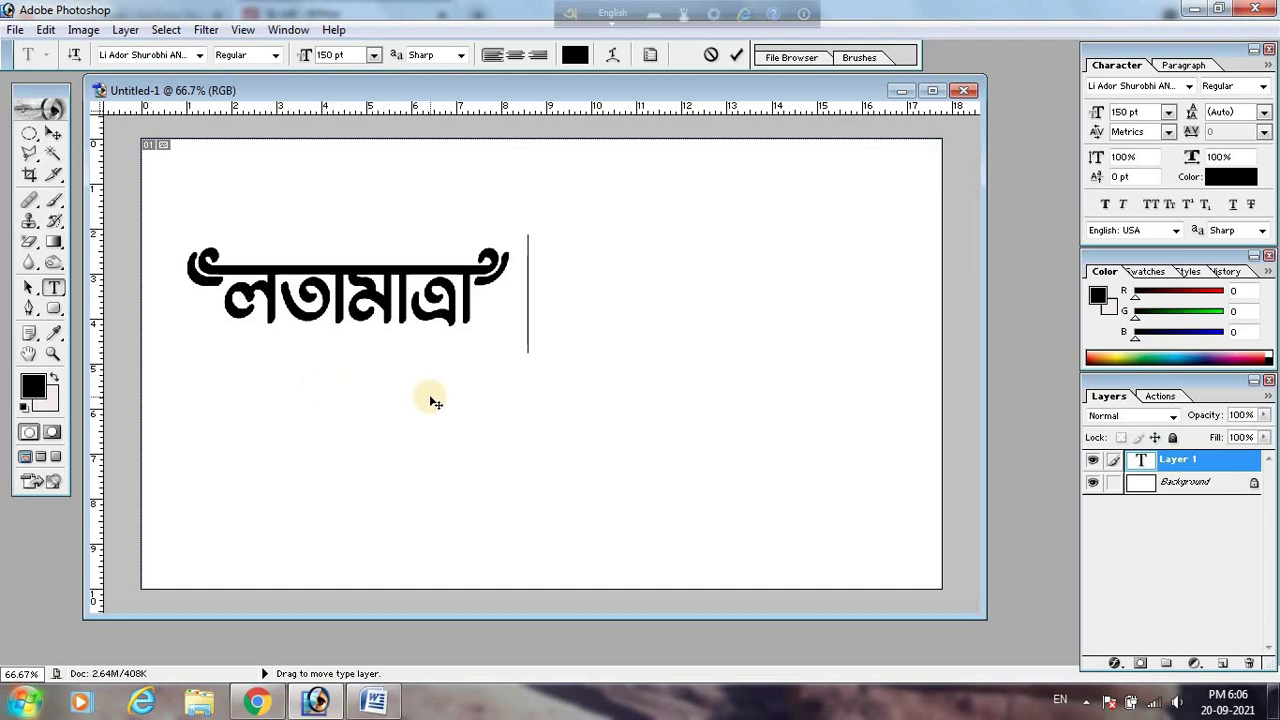
type("bi")
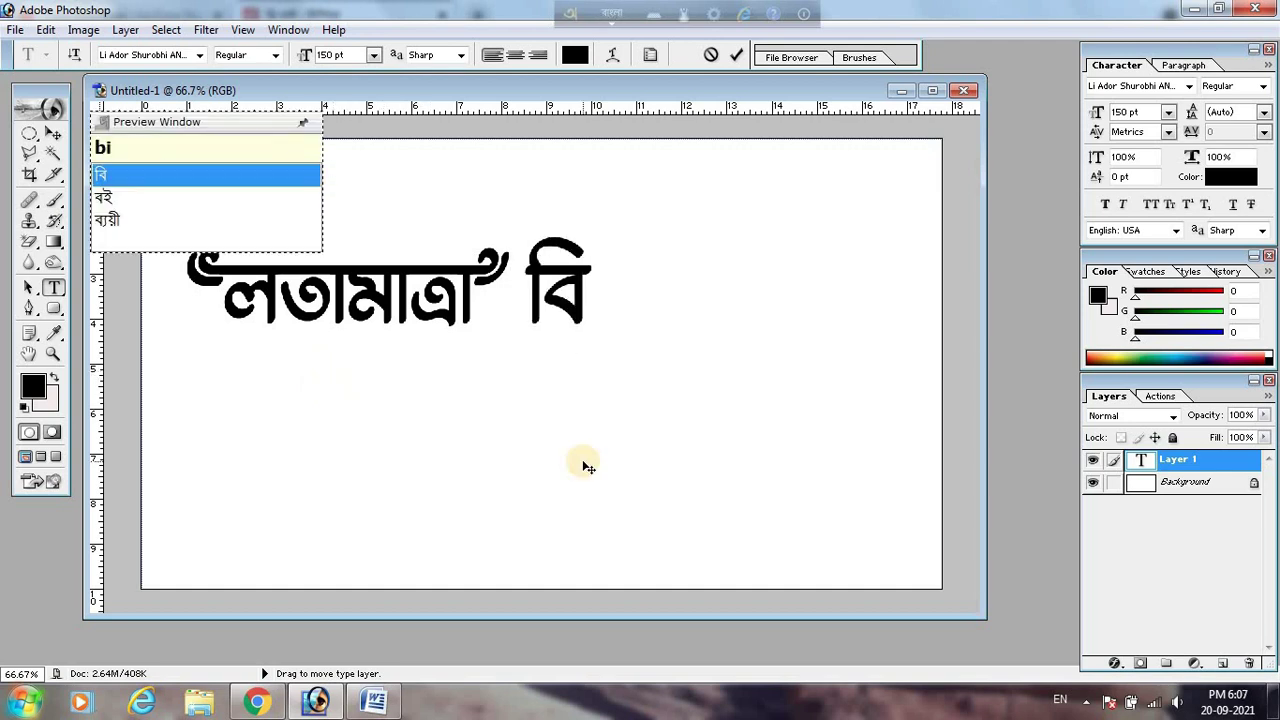
type("shb")
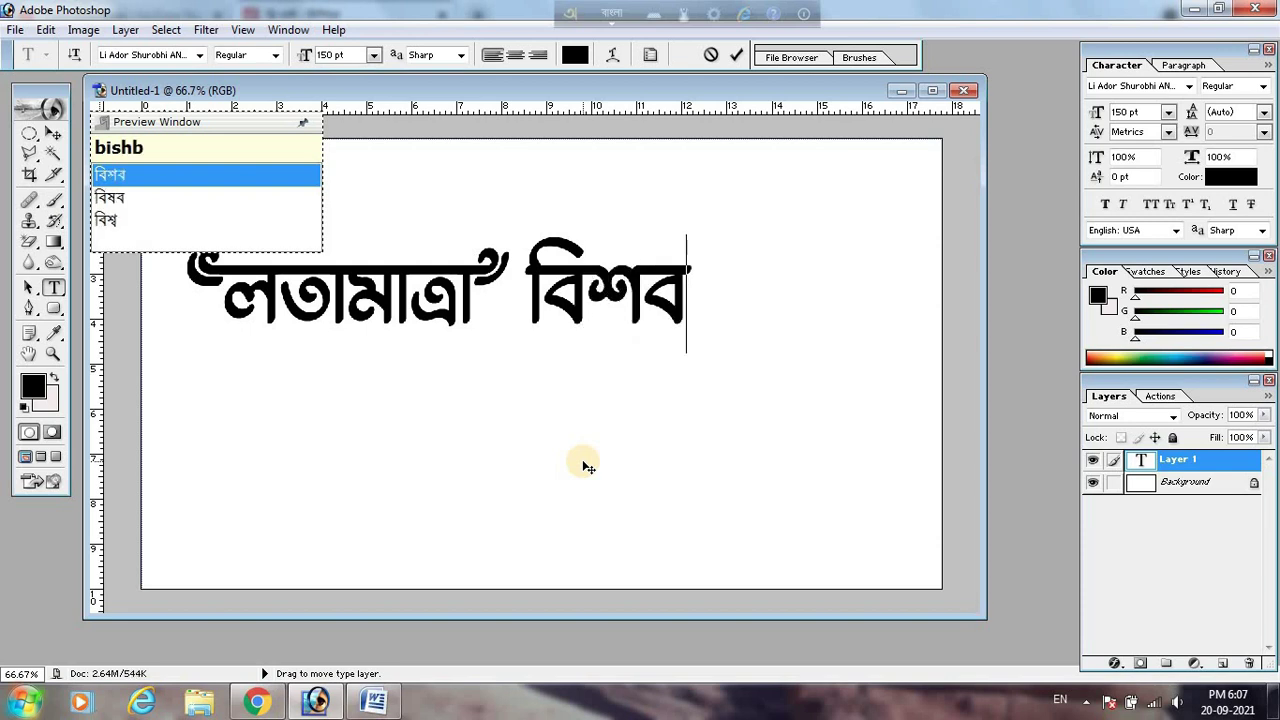
type("jit")
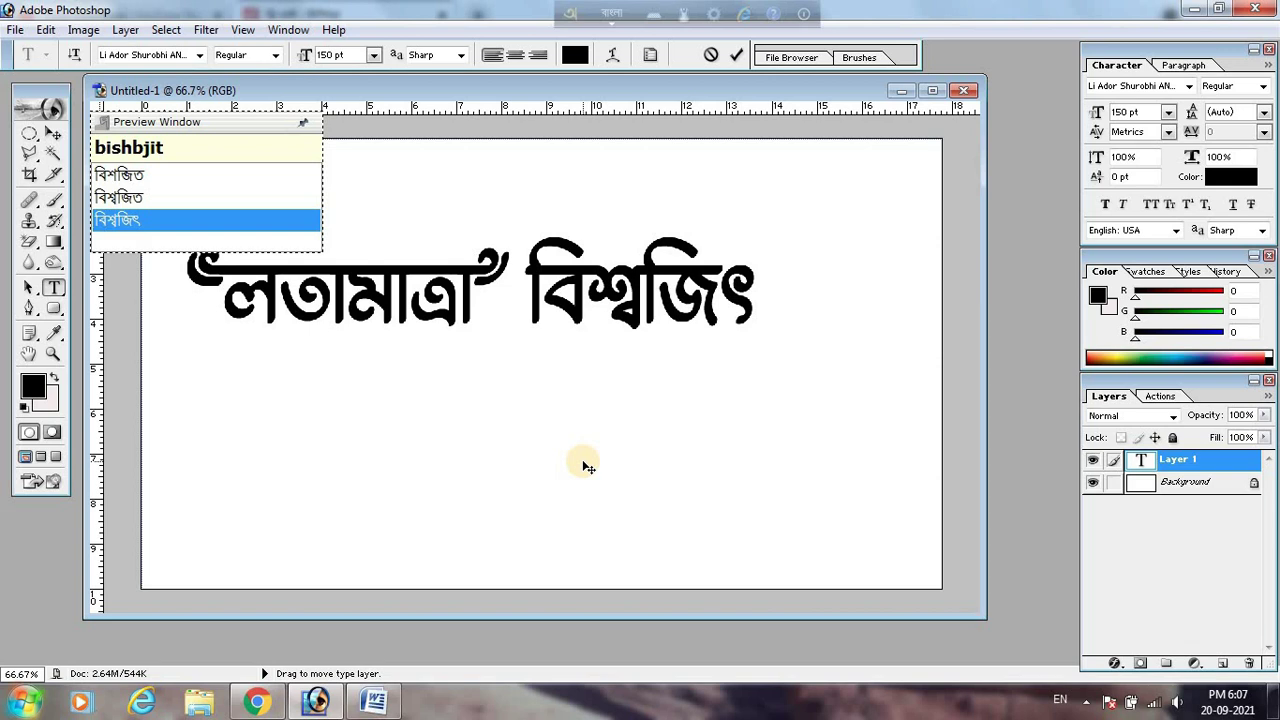
key("Up")
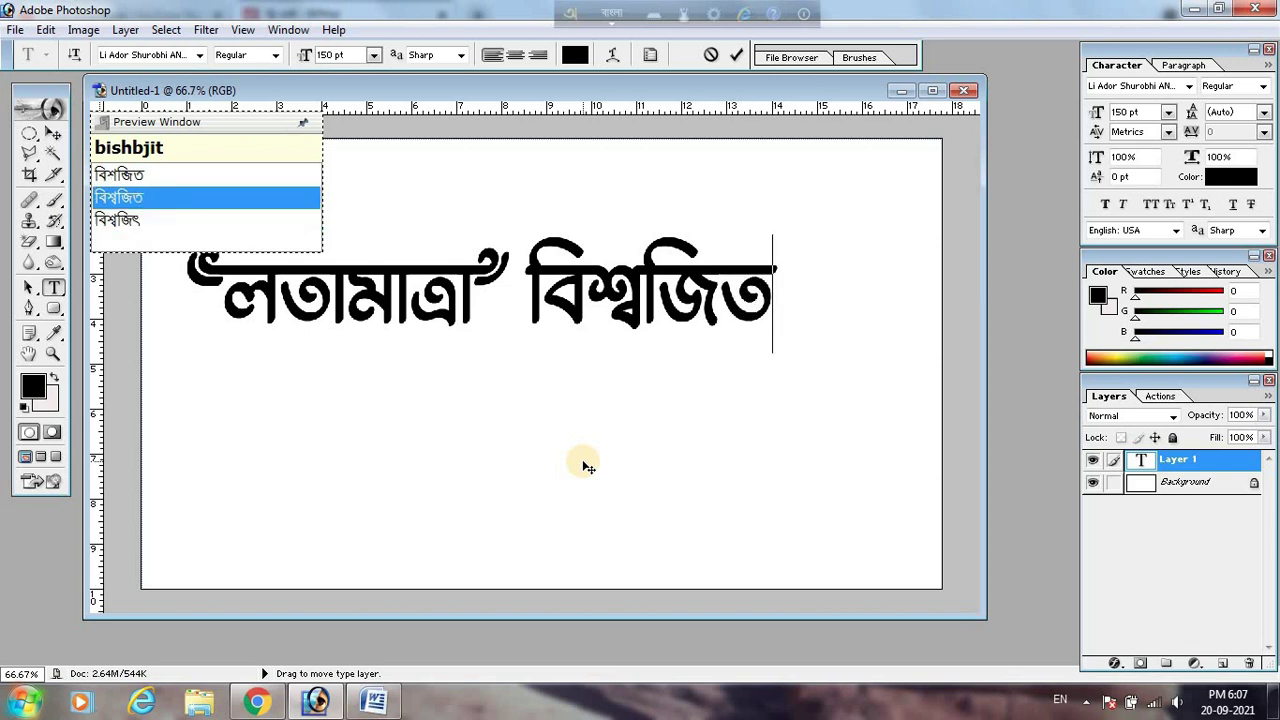
key("F12")
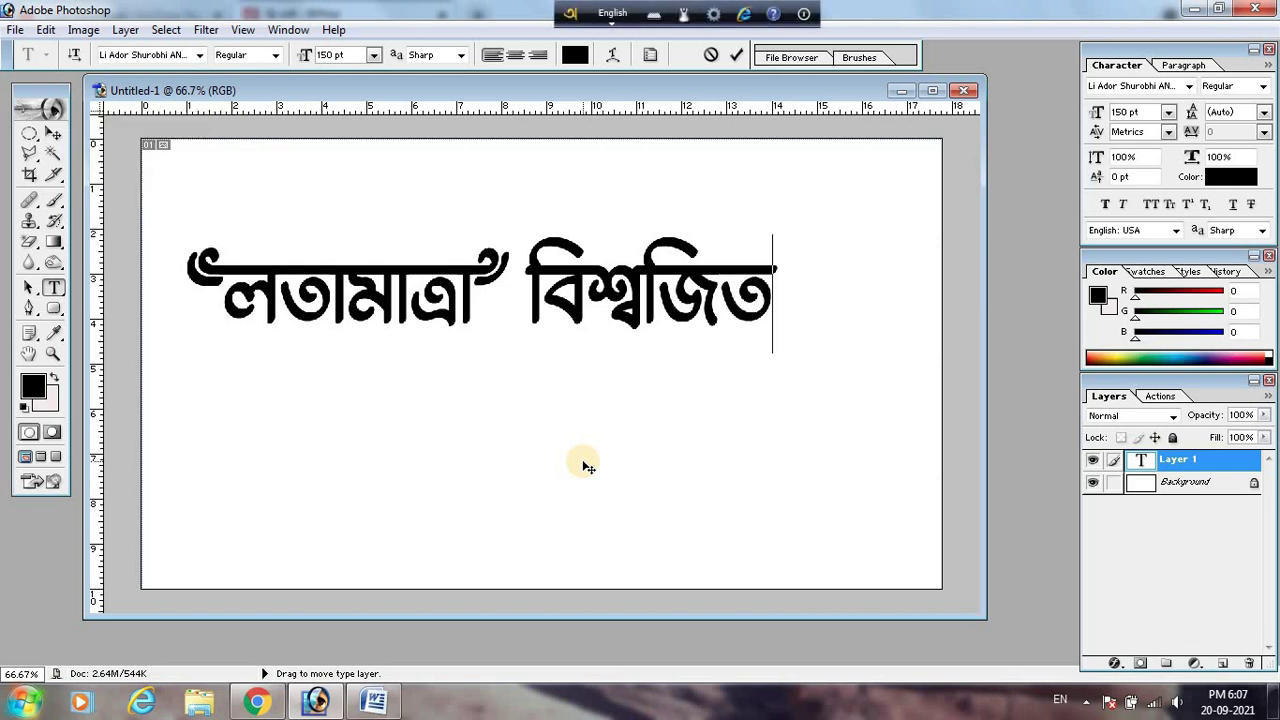
type("\"")
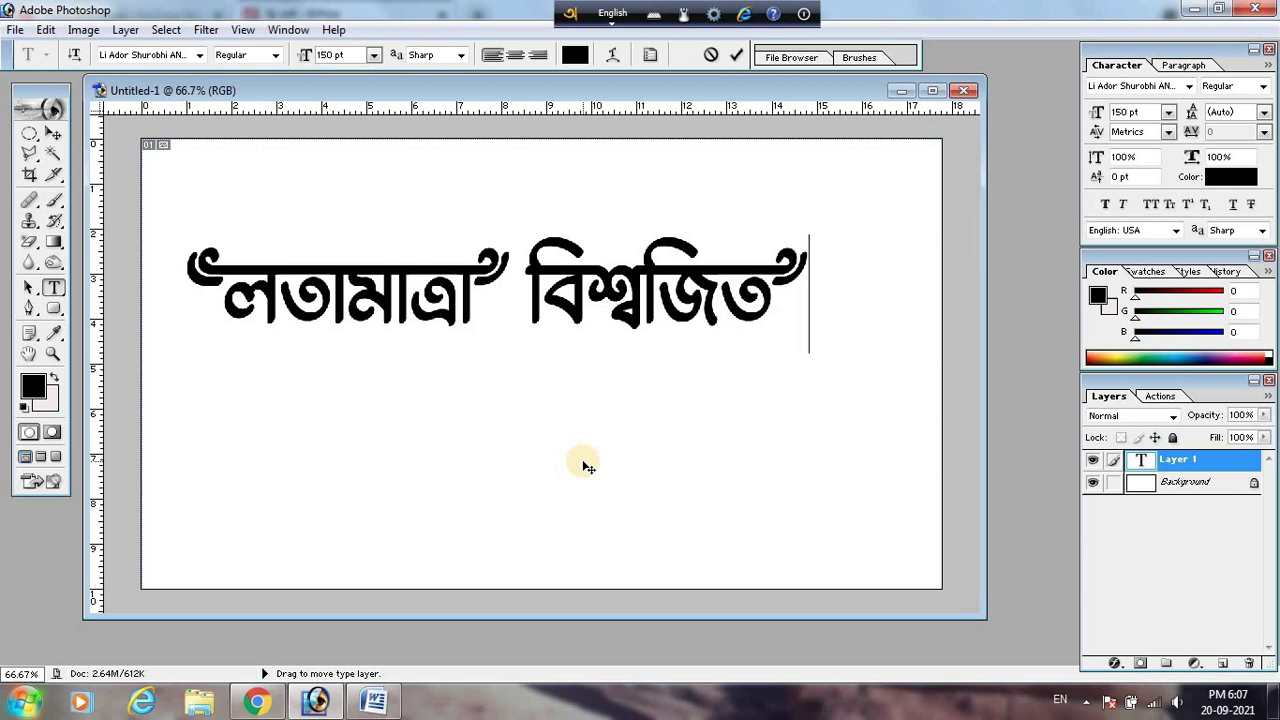
Drag the Bengali headline up and right toward the top of the canvas
mouse_move(651, 440)
left_mouse_down()
mouse_move(680, 434)
mouse_move(677, 377)
left_mouse_up()
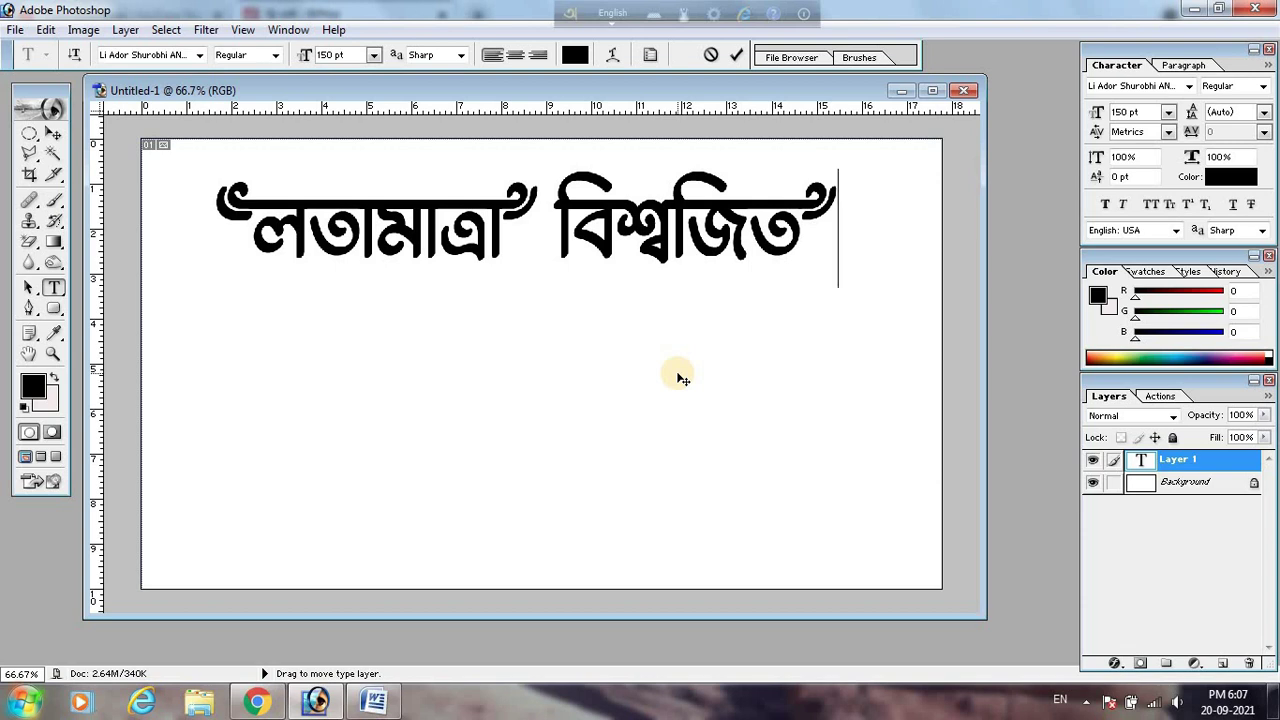
left_click(258, 704)
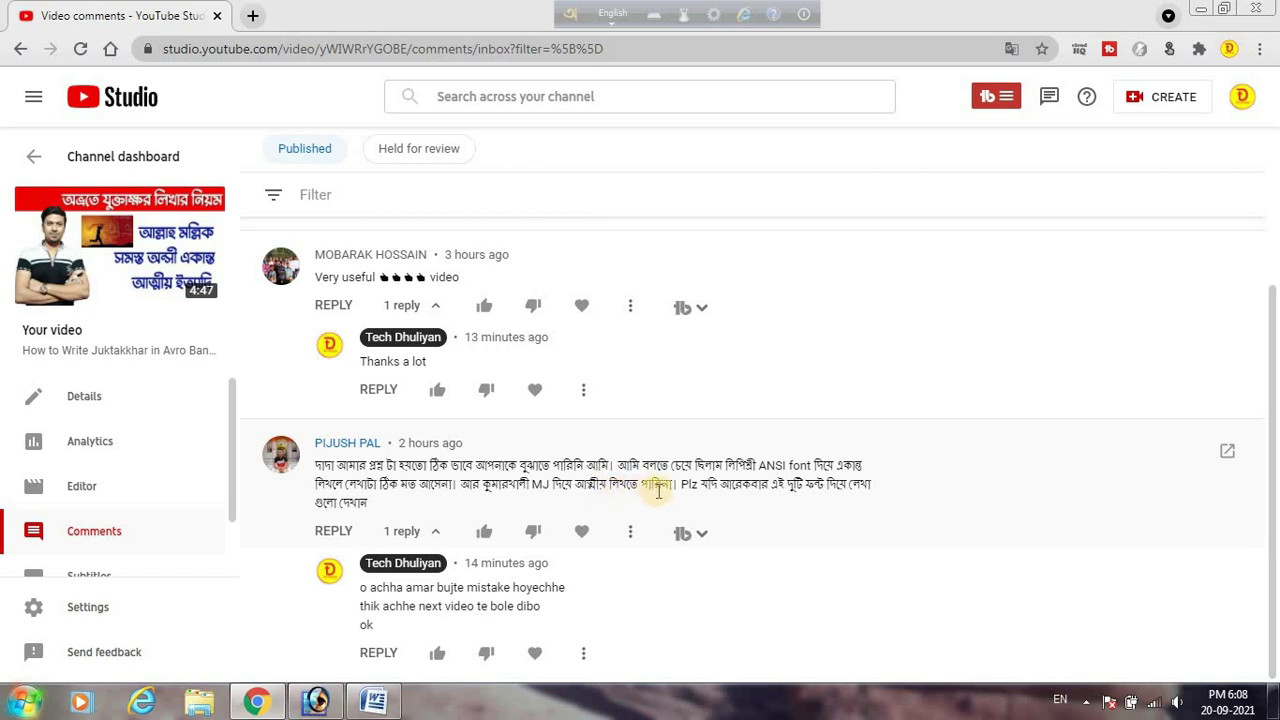
Place a new text insertion point below the headline and set the font to Lipishree ANSI
left_click(316, 700)
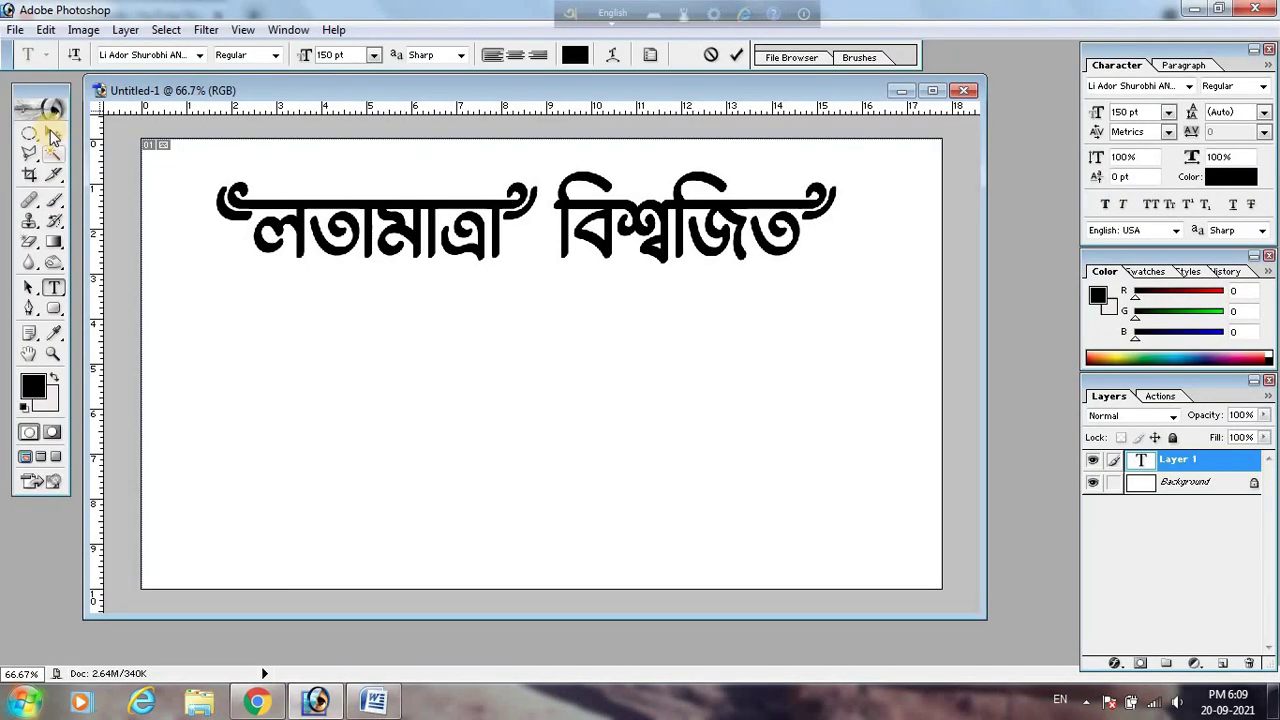
left_click(53, 287)
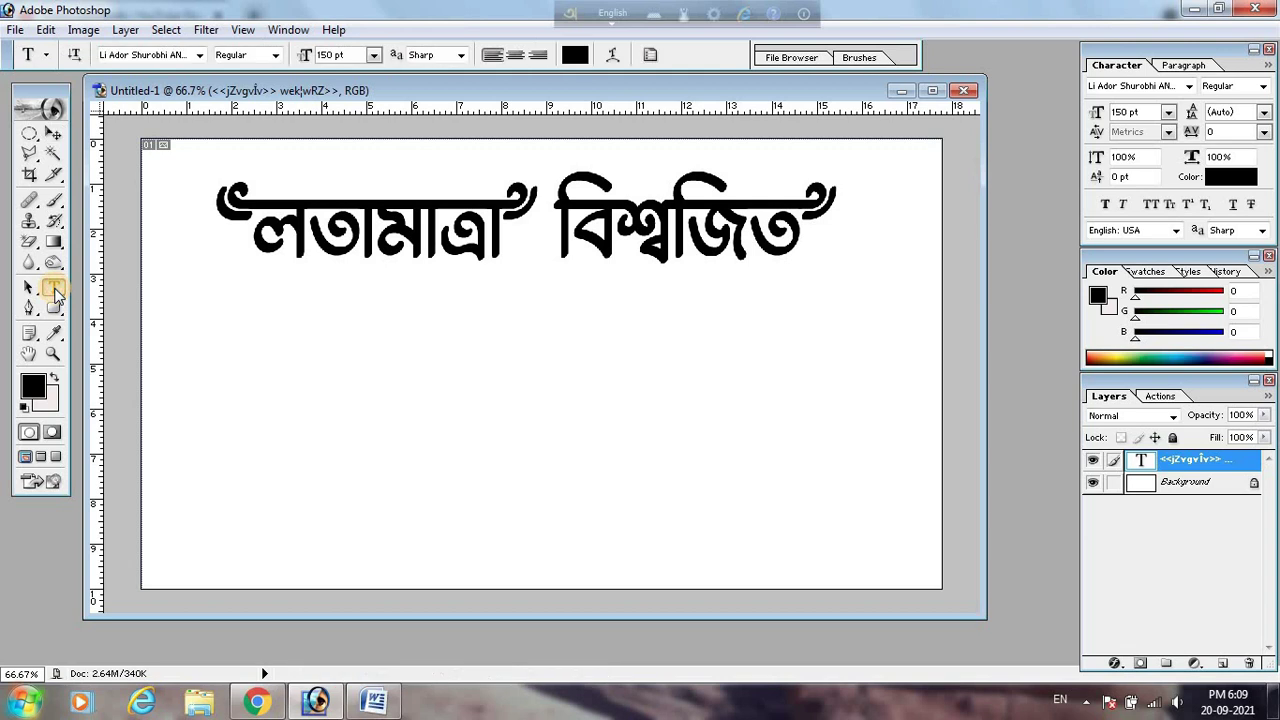
left_click(183, 411)
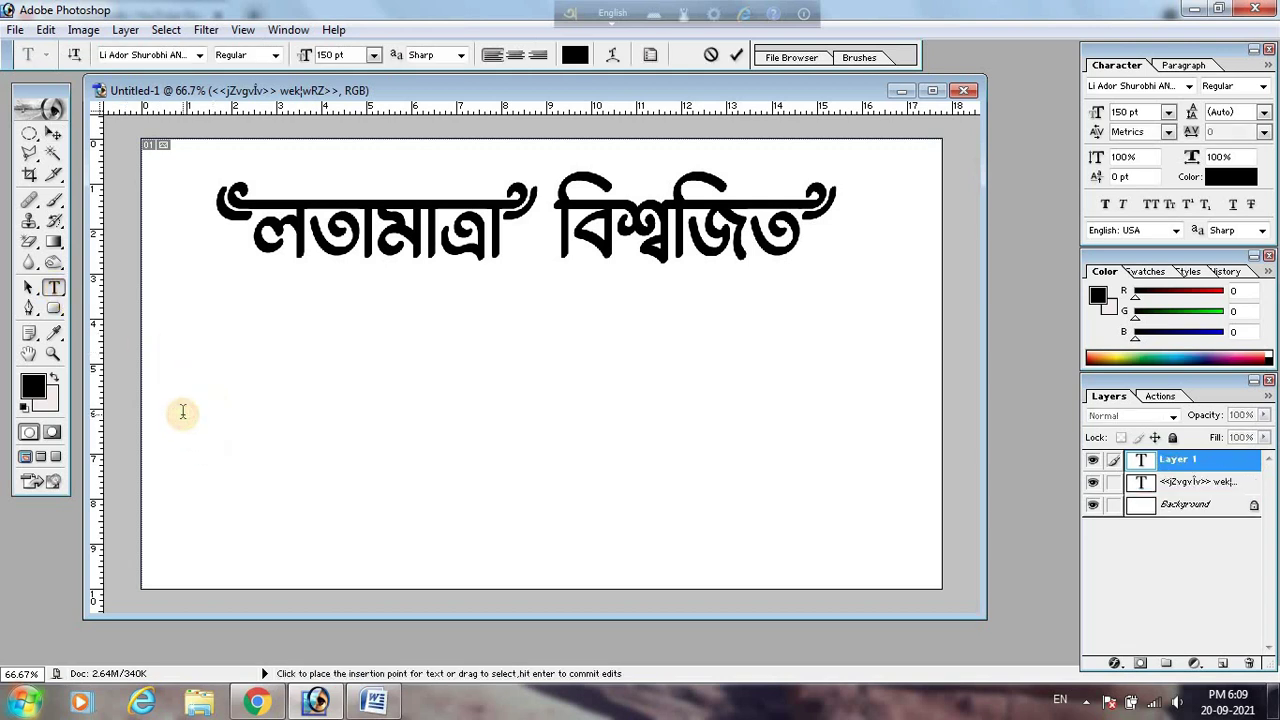
left_click(200, 57)
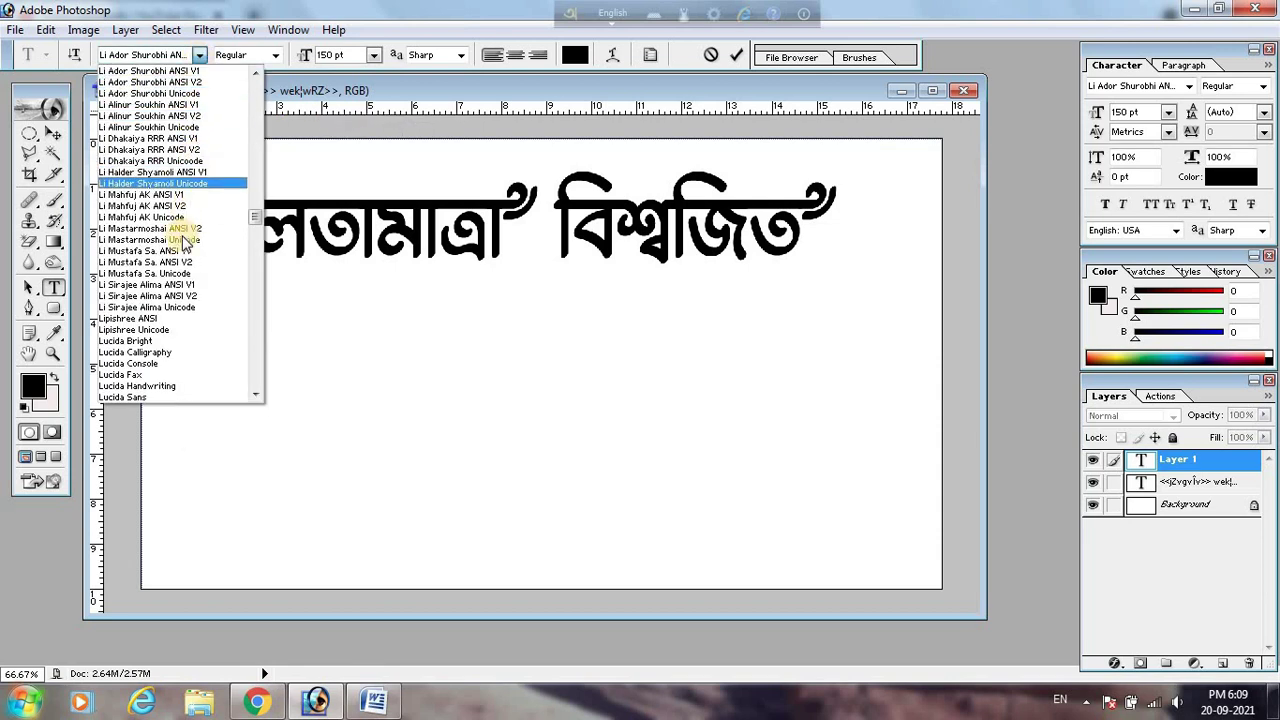
left_click(140, 319)
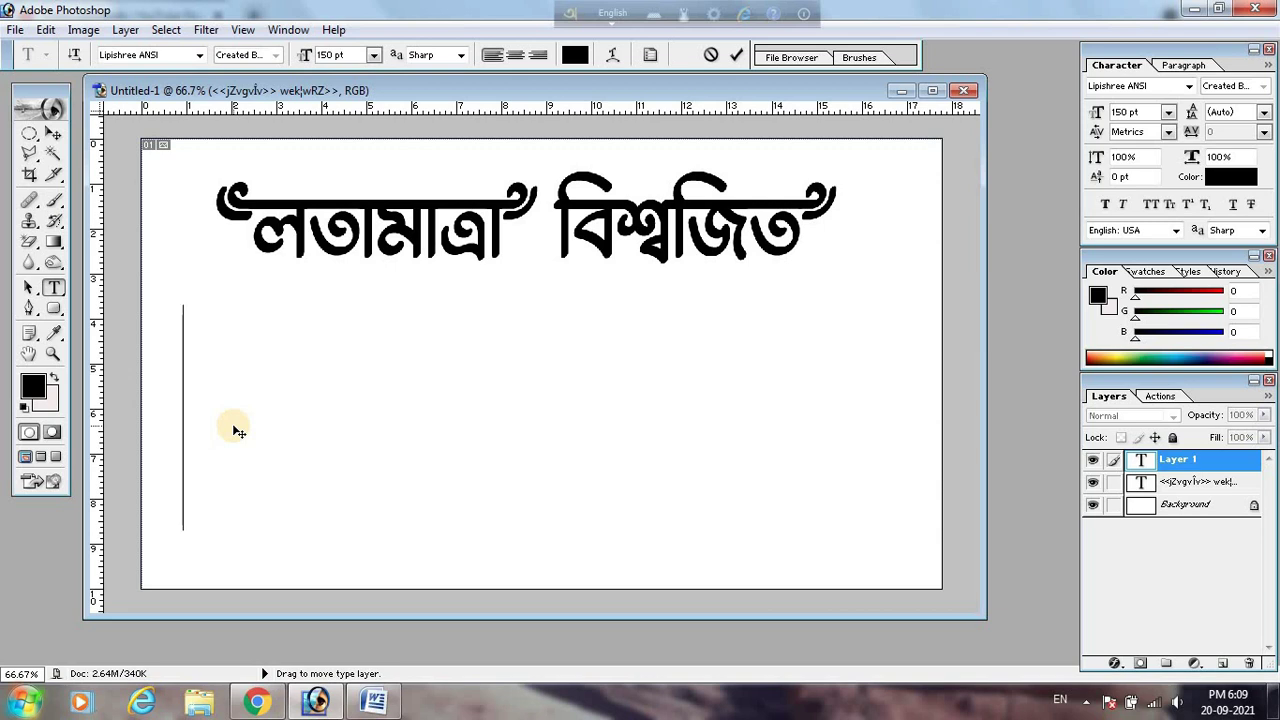
Type একান্ত আত্মীয় in Lipishree ANSI, fix stray letters, and place it under the headline
type("G")
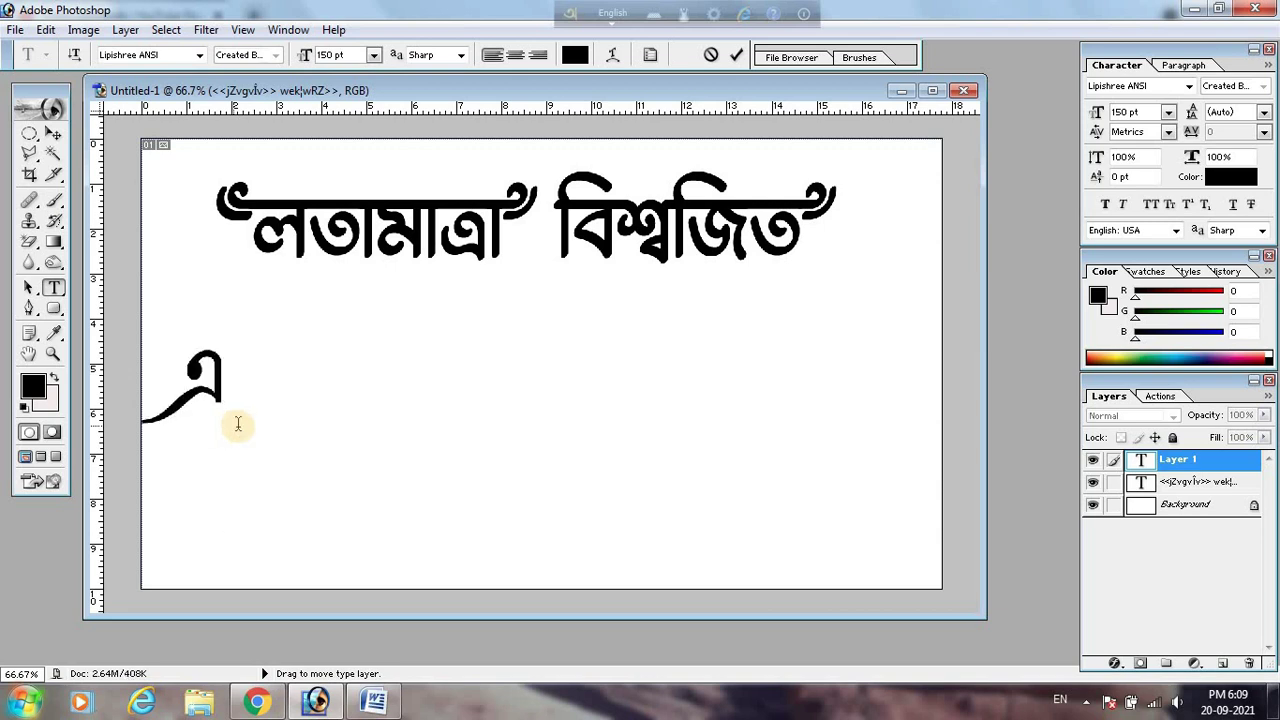
left_click_drag(270, 445, 316, 451)
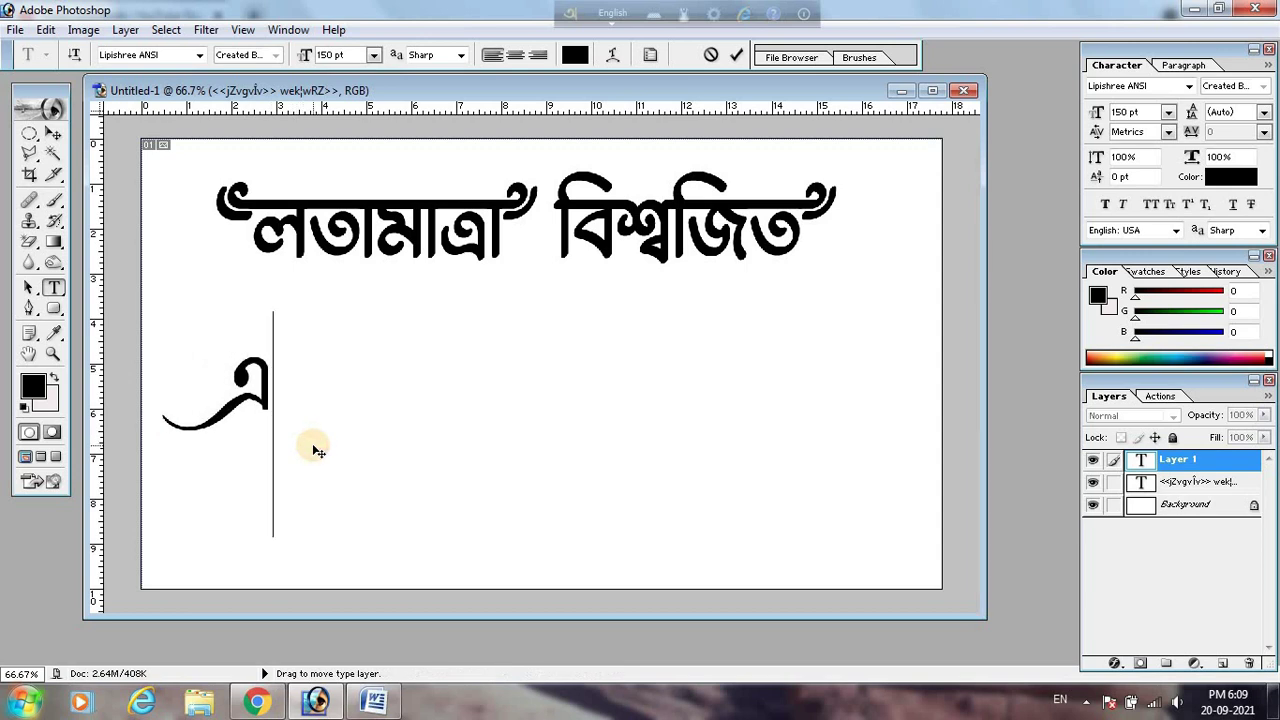
type("Kv")
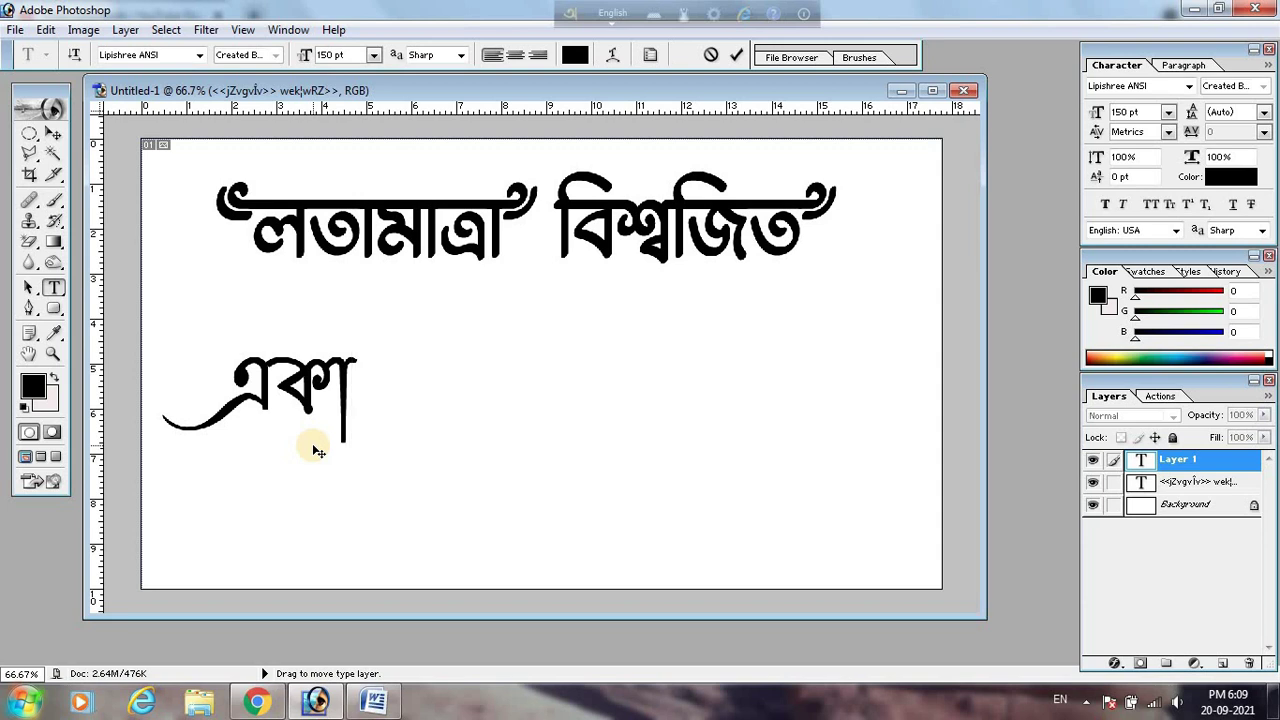
type("bgk")
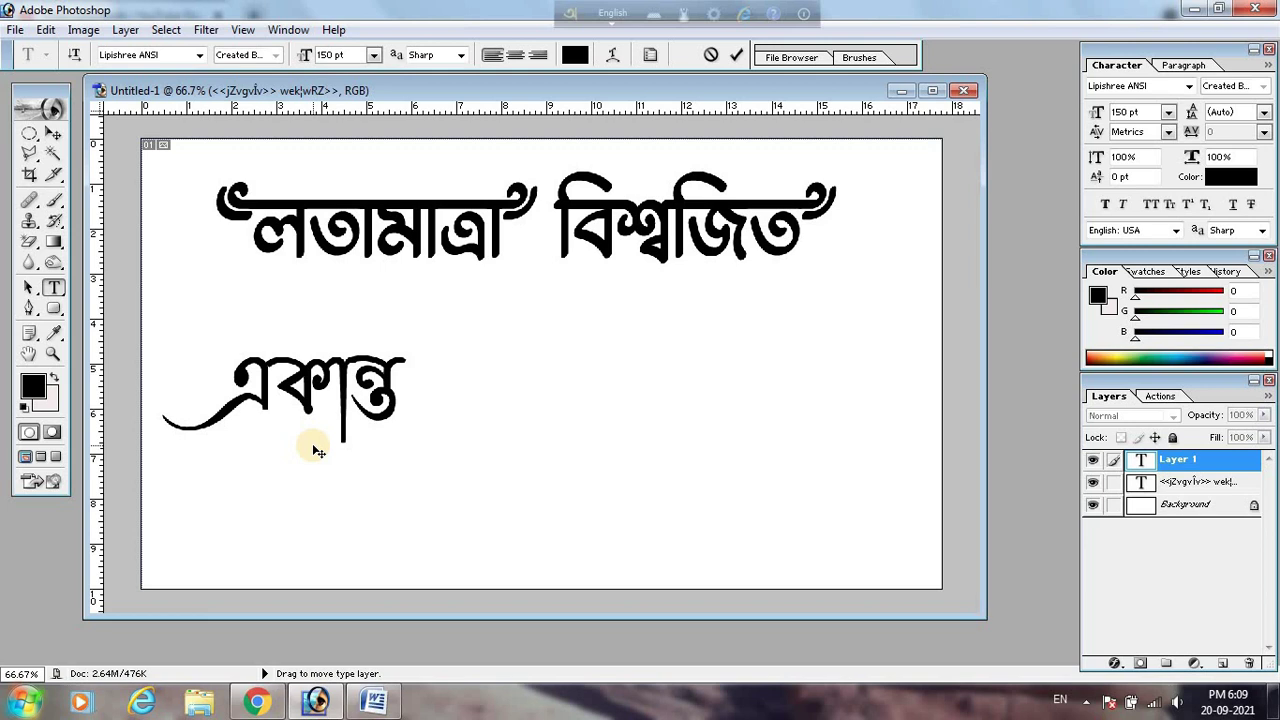
type(" gfW")
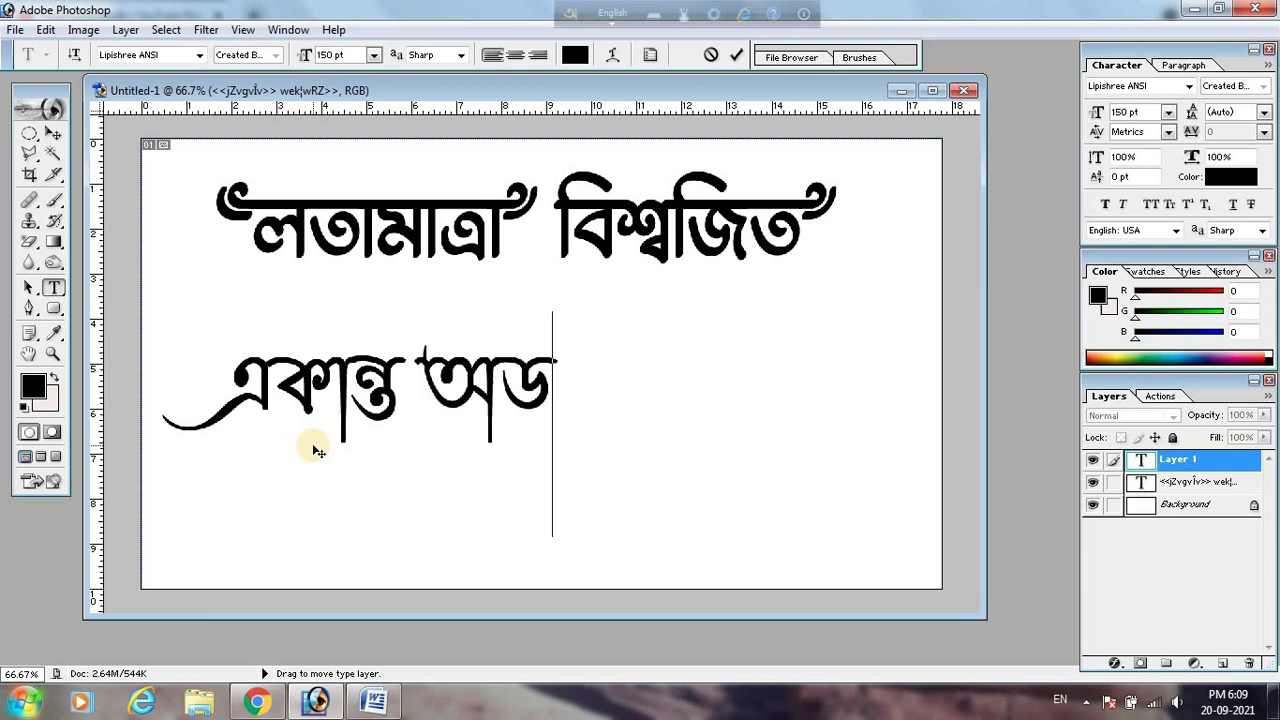
key("BackSpace")
type("v")
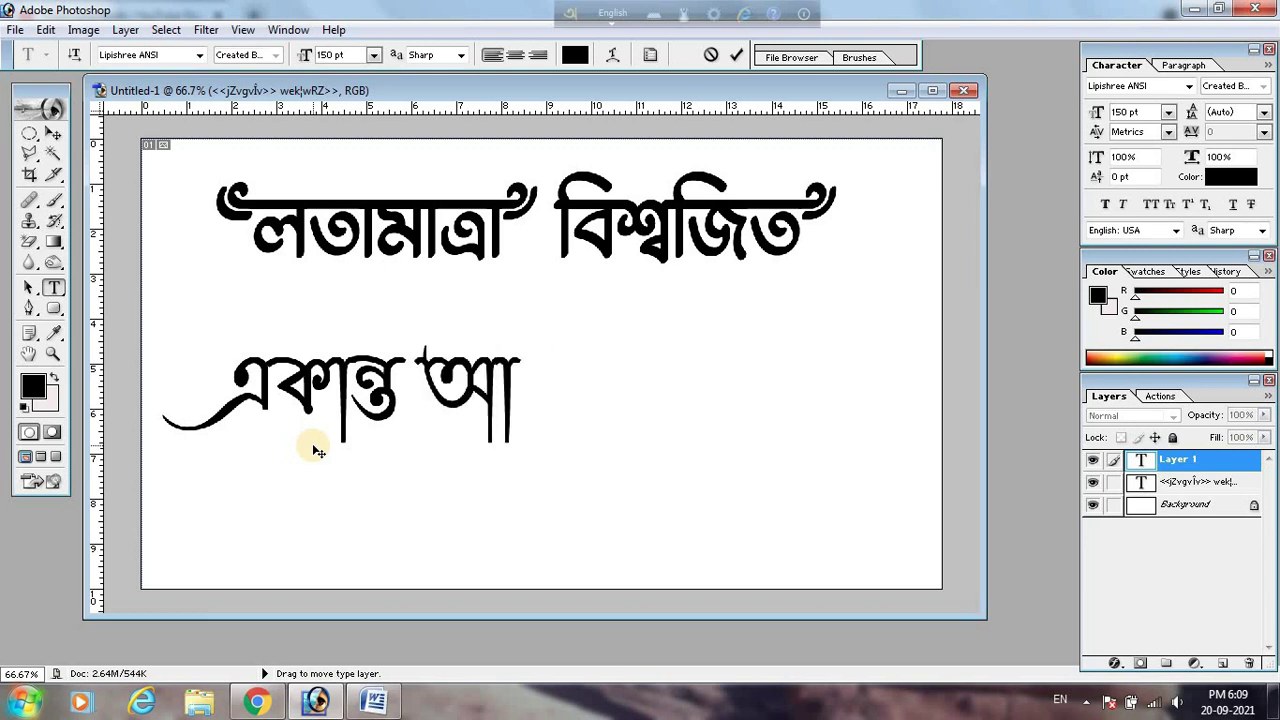
type("k")
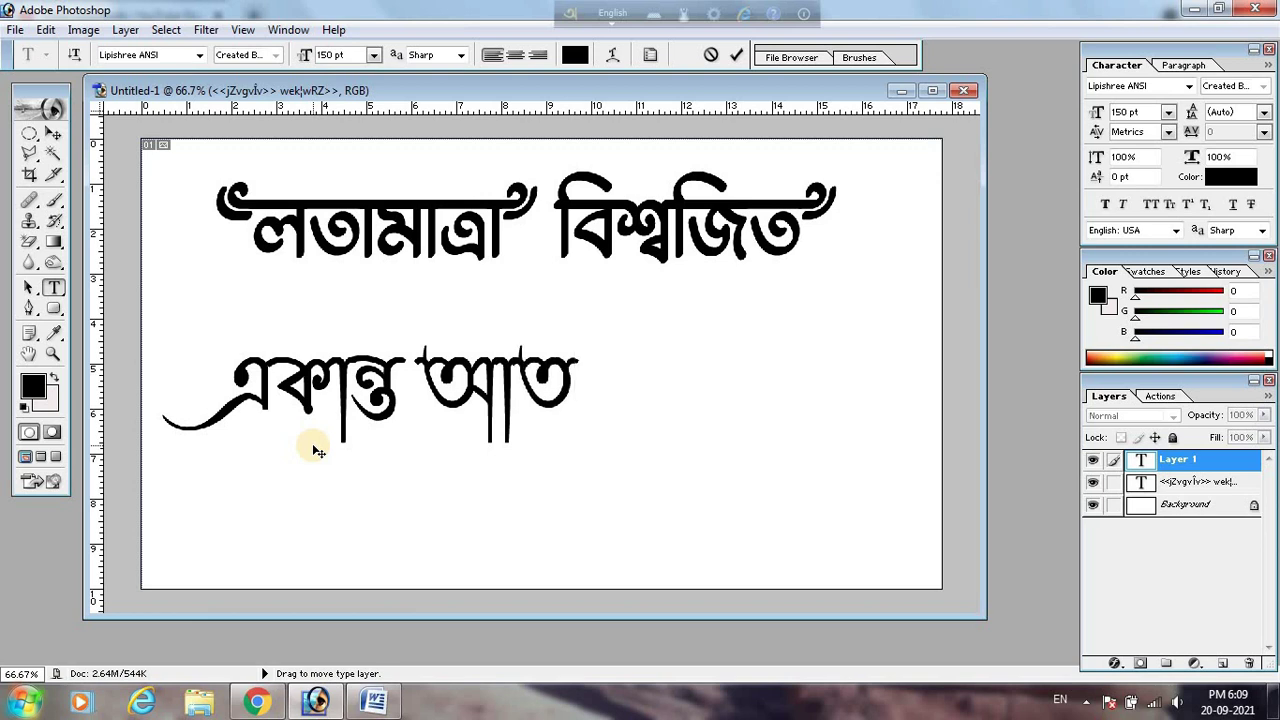
type("gm")
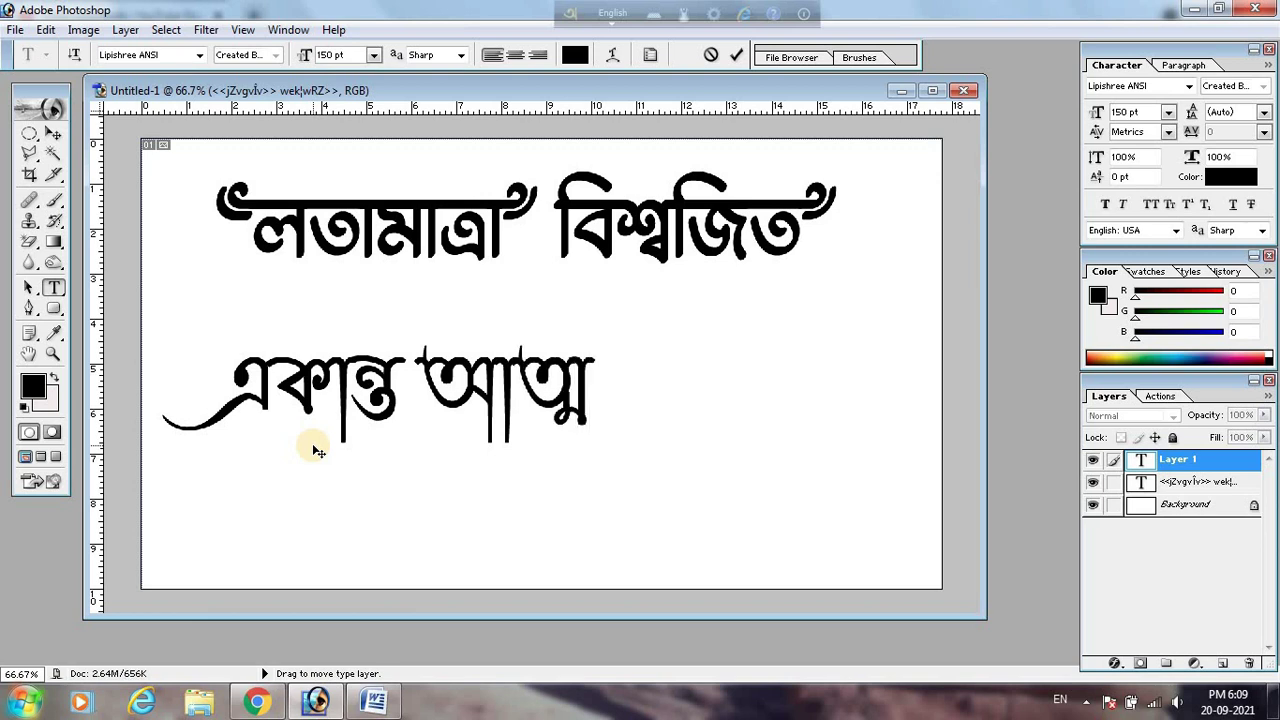
type("D")
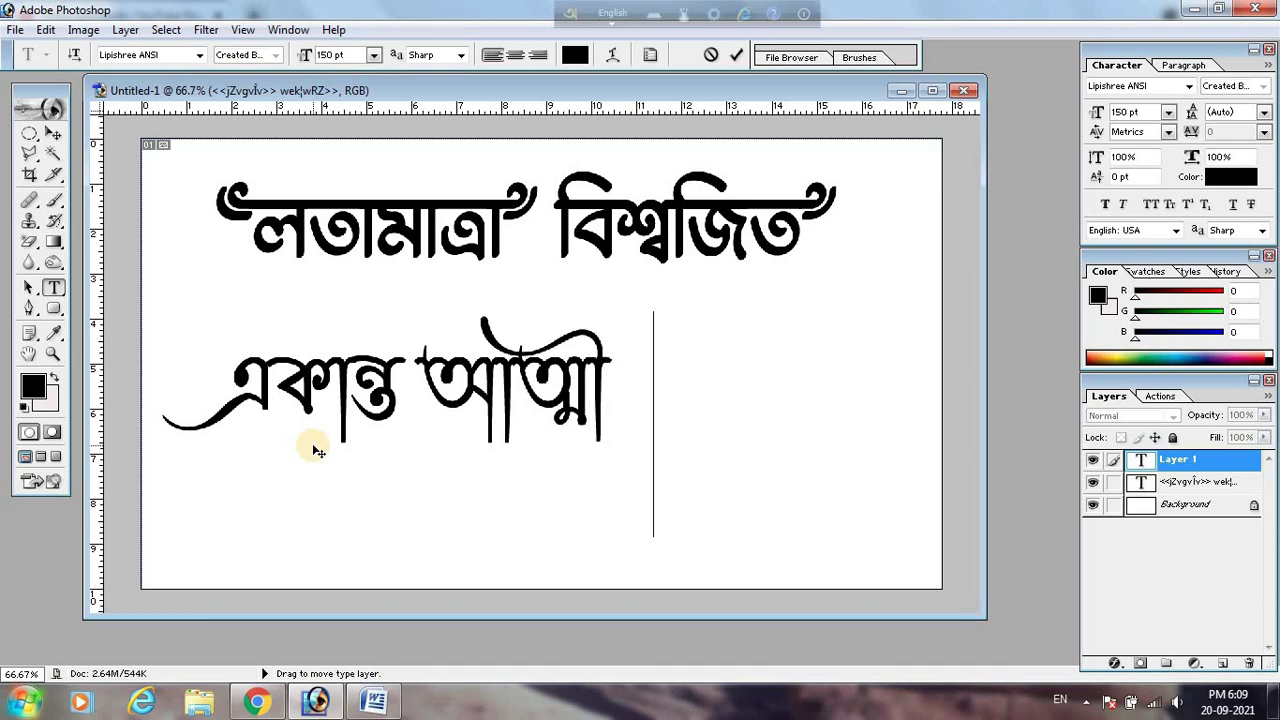
type("w")
key("BackSpace")
type("W")
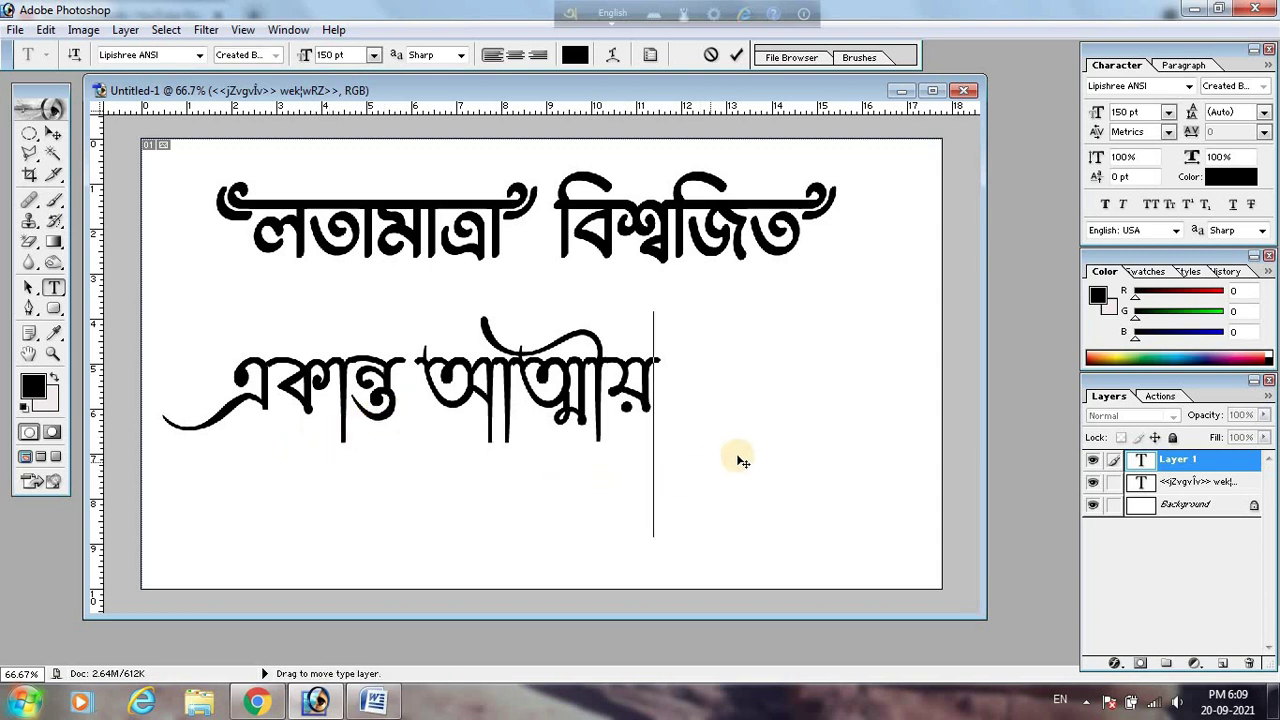
left_click_drag(741, 461, 820, 450)
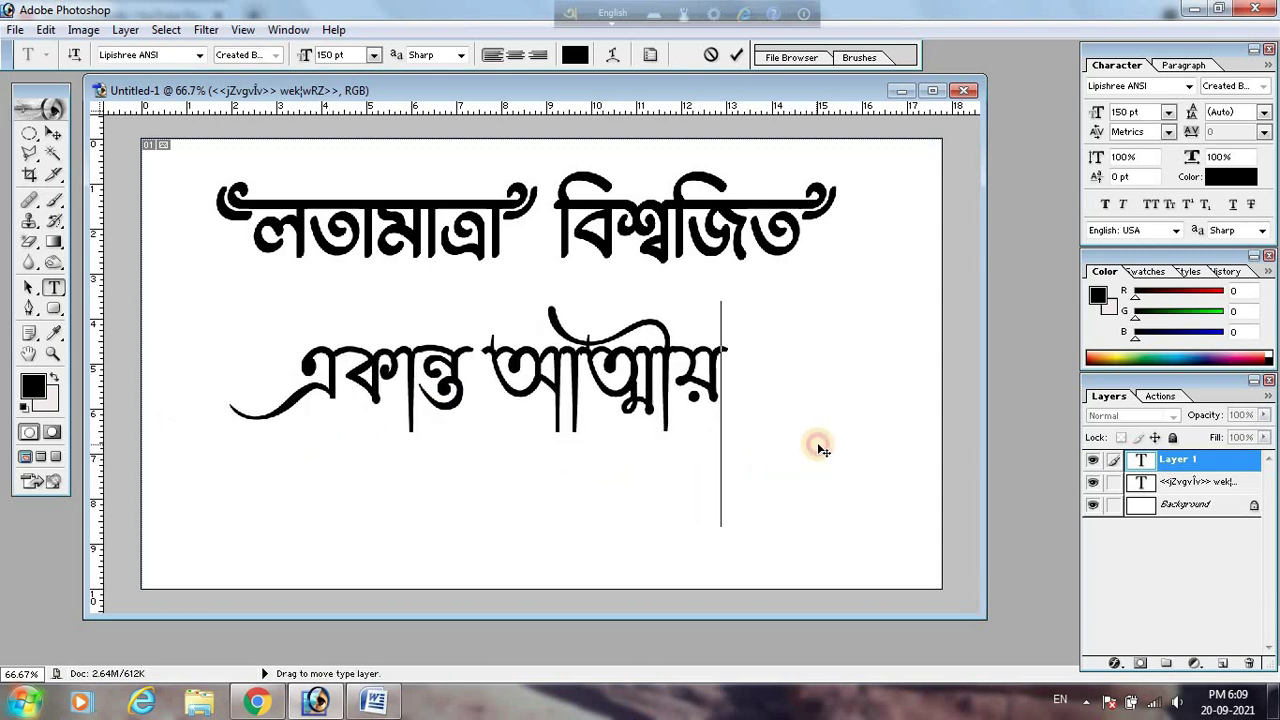
left_click(55, 134)
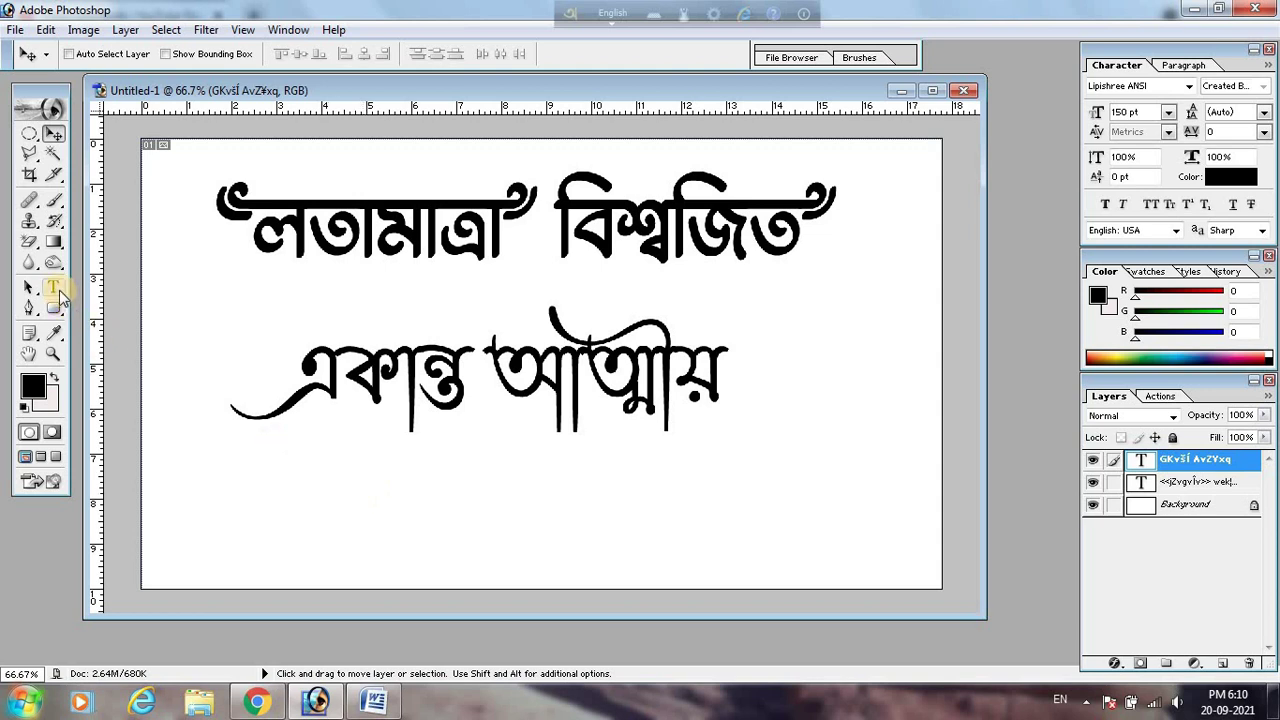
Re-enter the একান্ত আত্মীয় text and nudge that line slightly up and left
left_click(55, 289)
left_click_drag(301, 372, 716, 362)
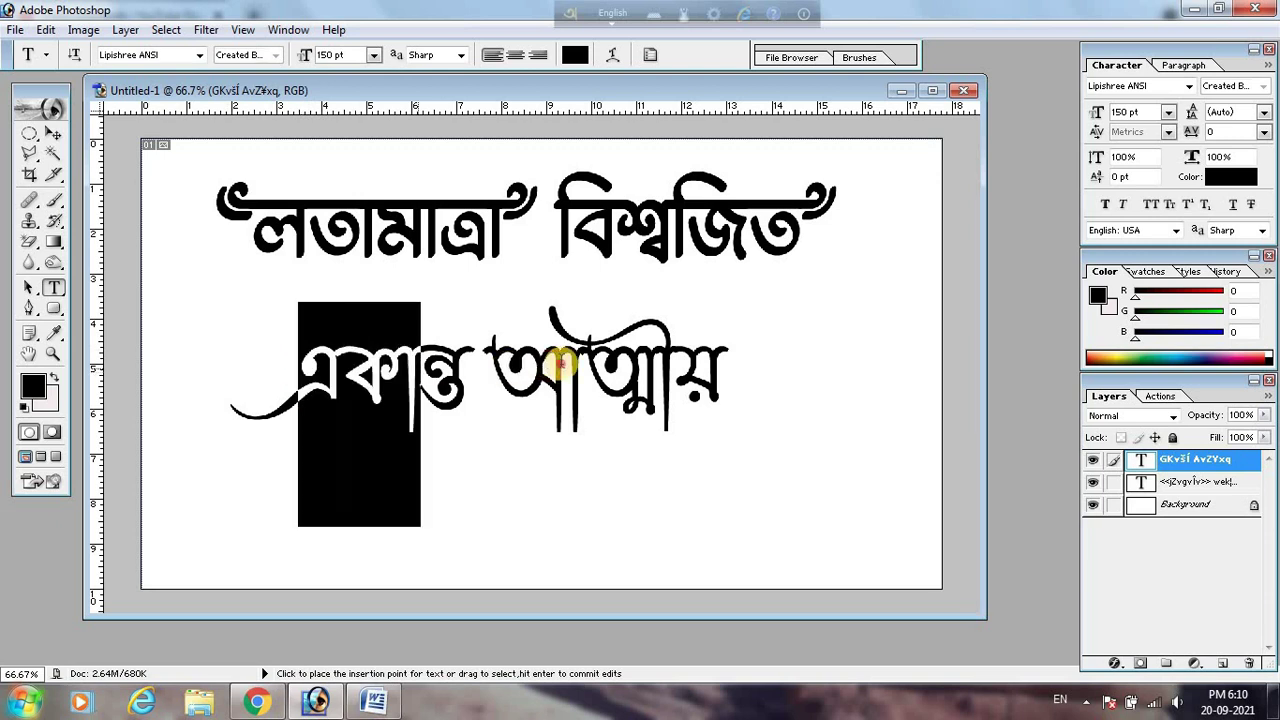
left_click(665, 375)
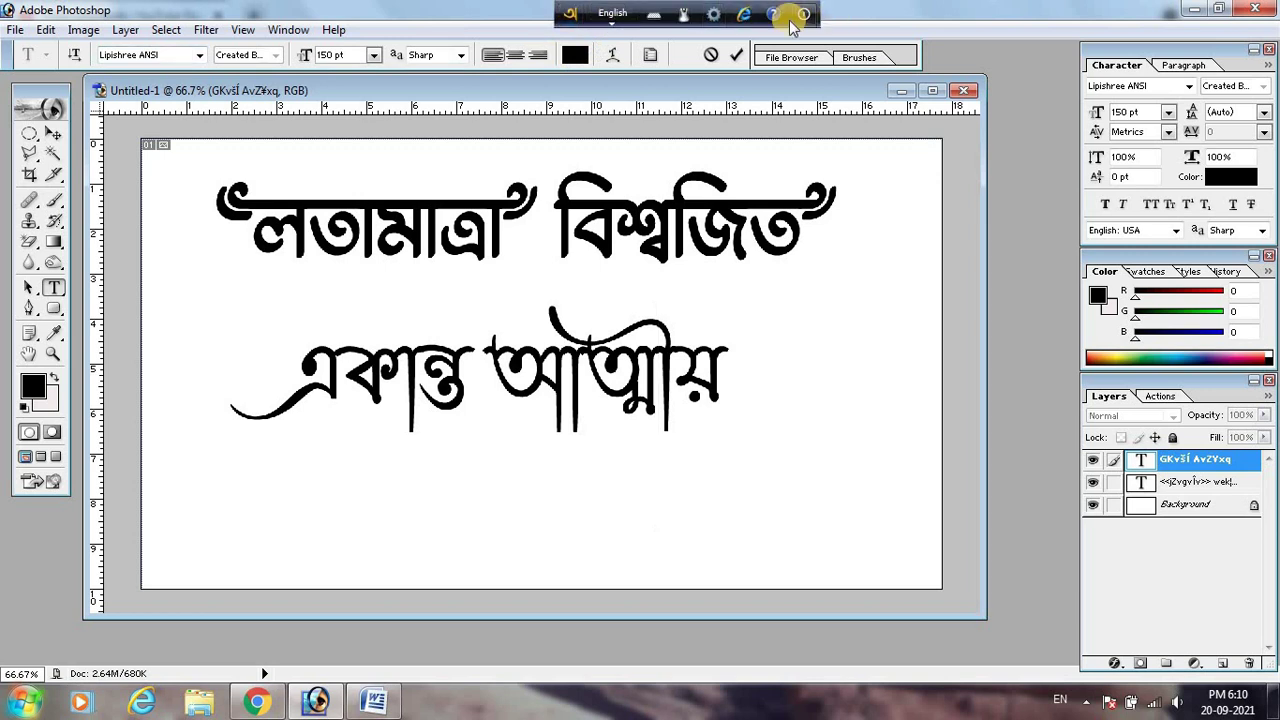
left_click(728, 385)
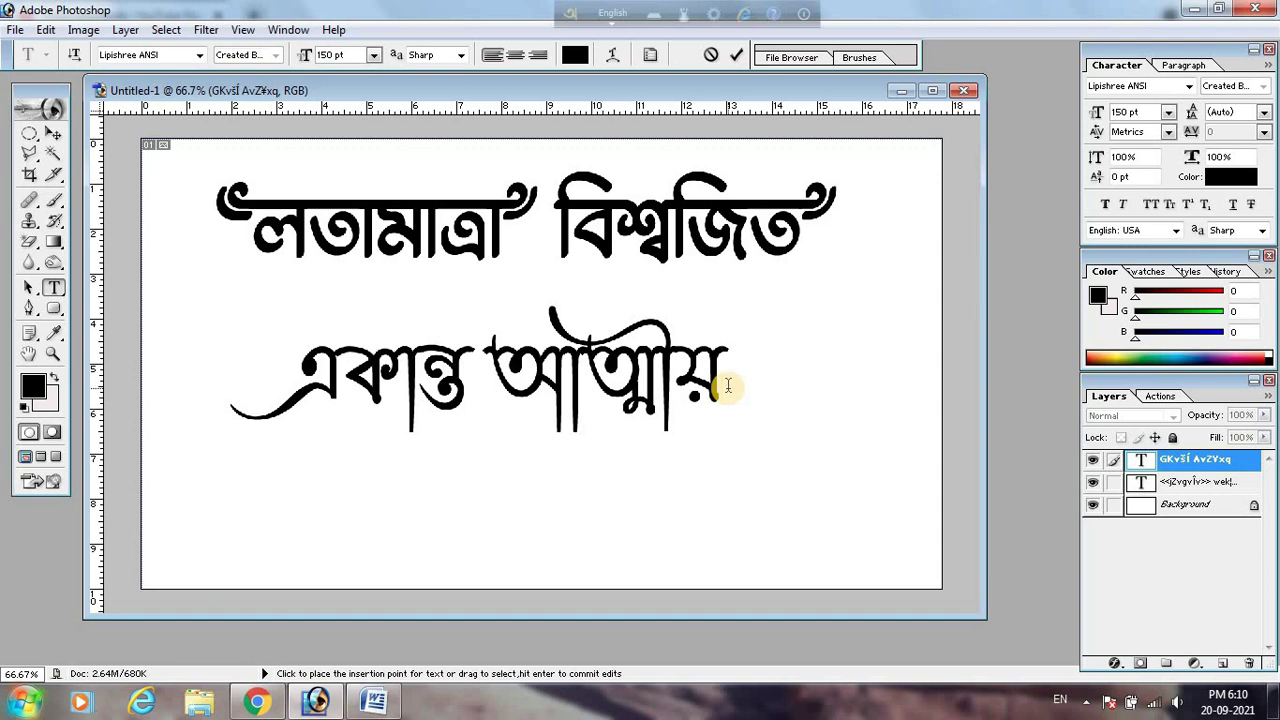
left_click_drag(777, 434, 774, 424)
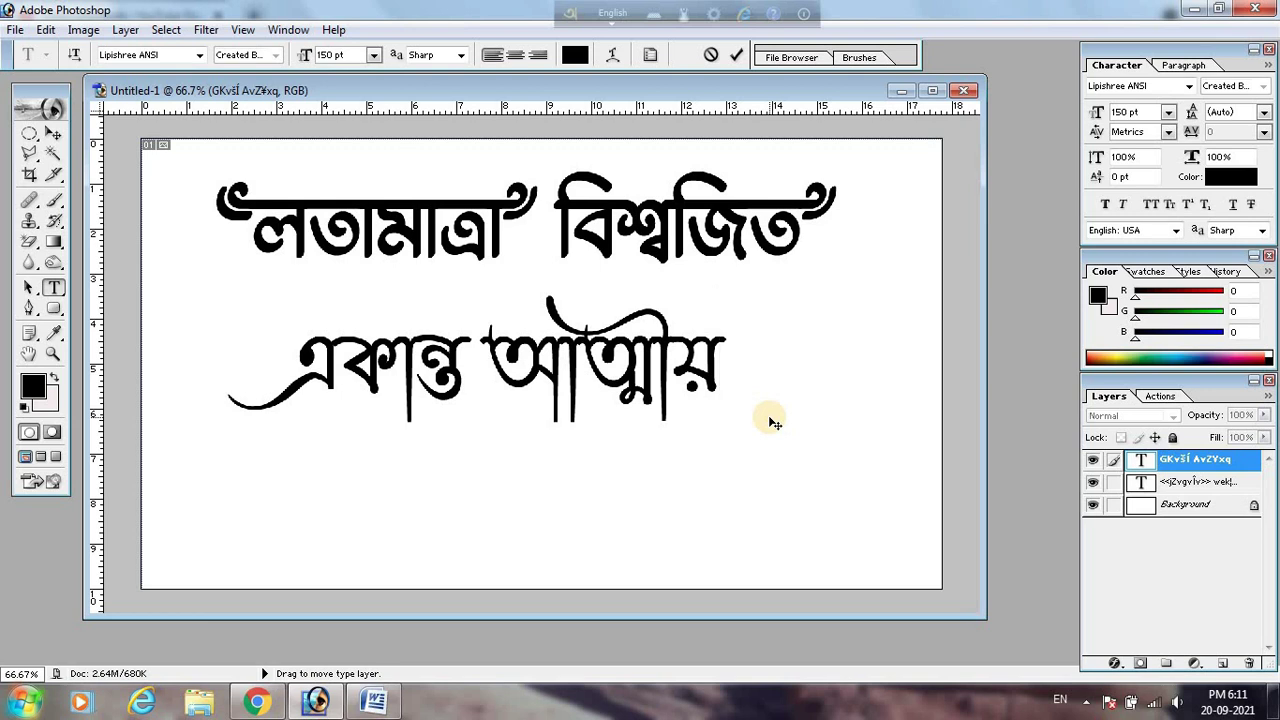
Try extra Bengali letters in Avro, delete them, and commit the second line unchanged
key("F12")
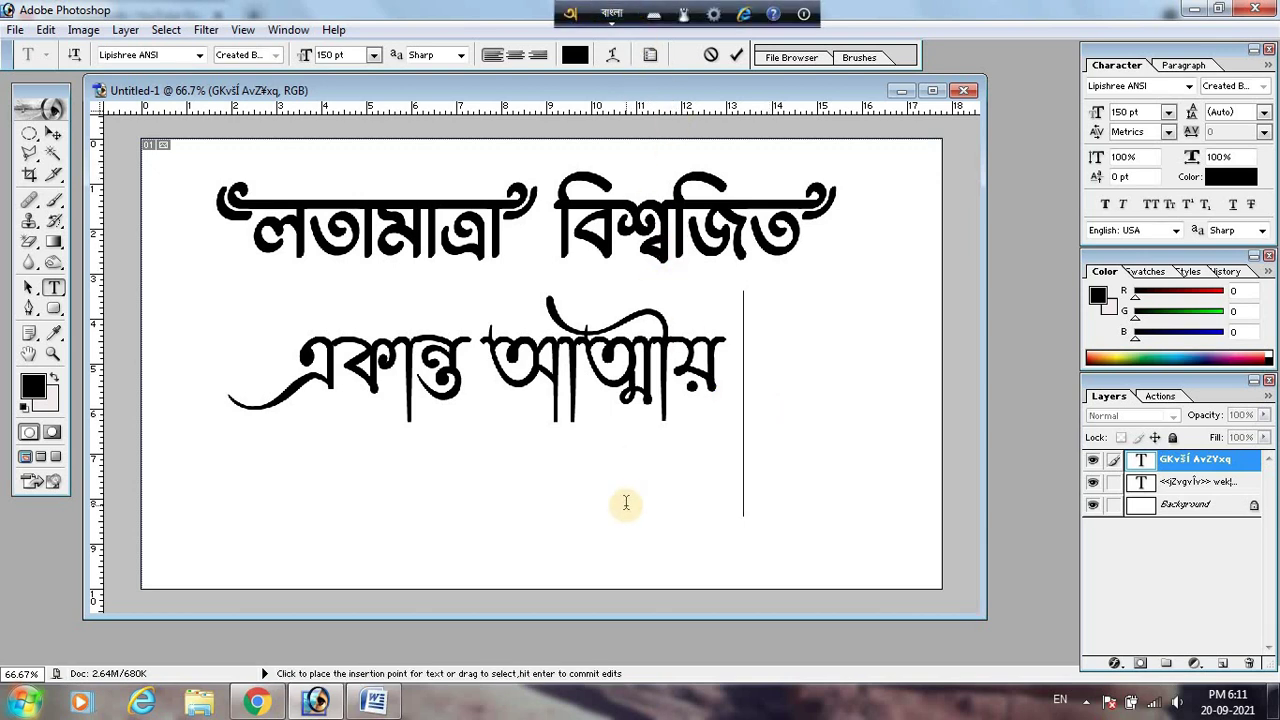
type("m")
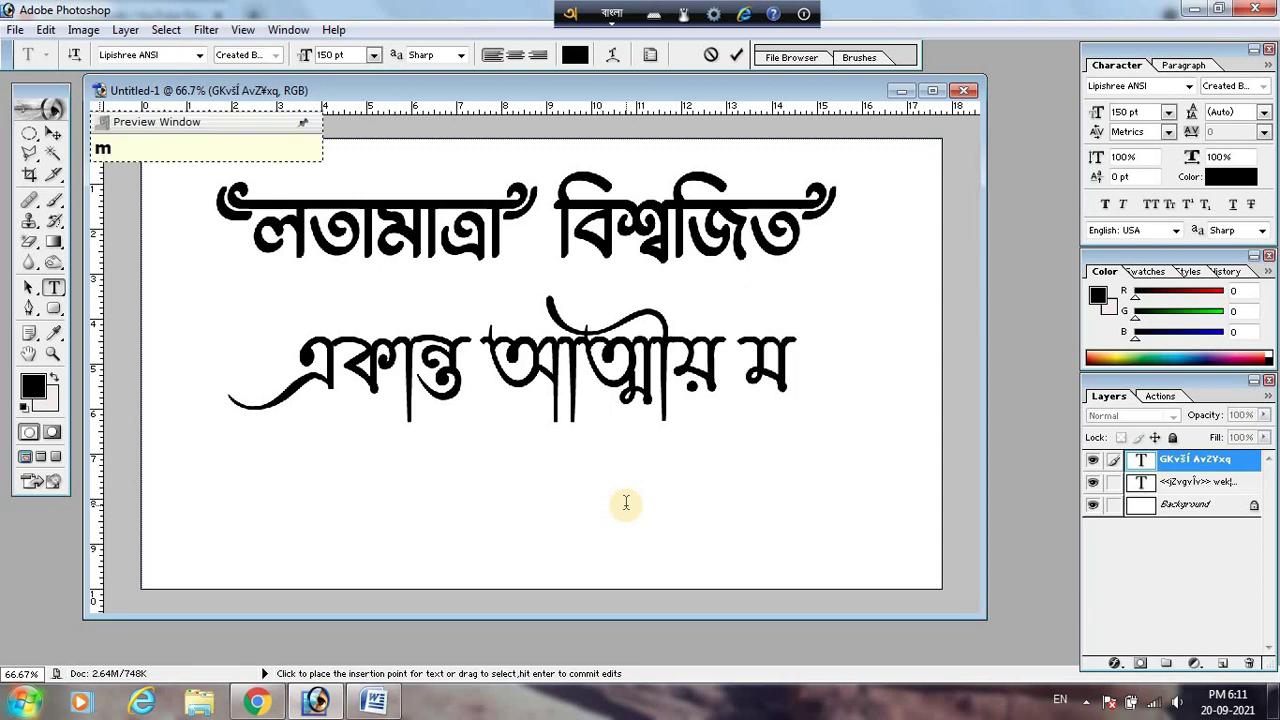
type("nd")
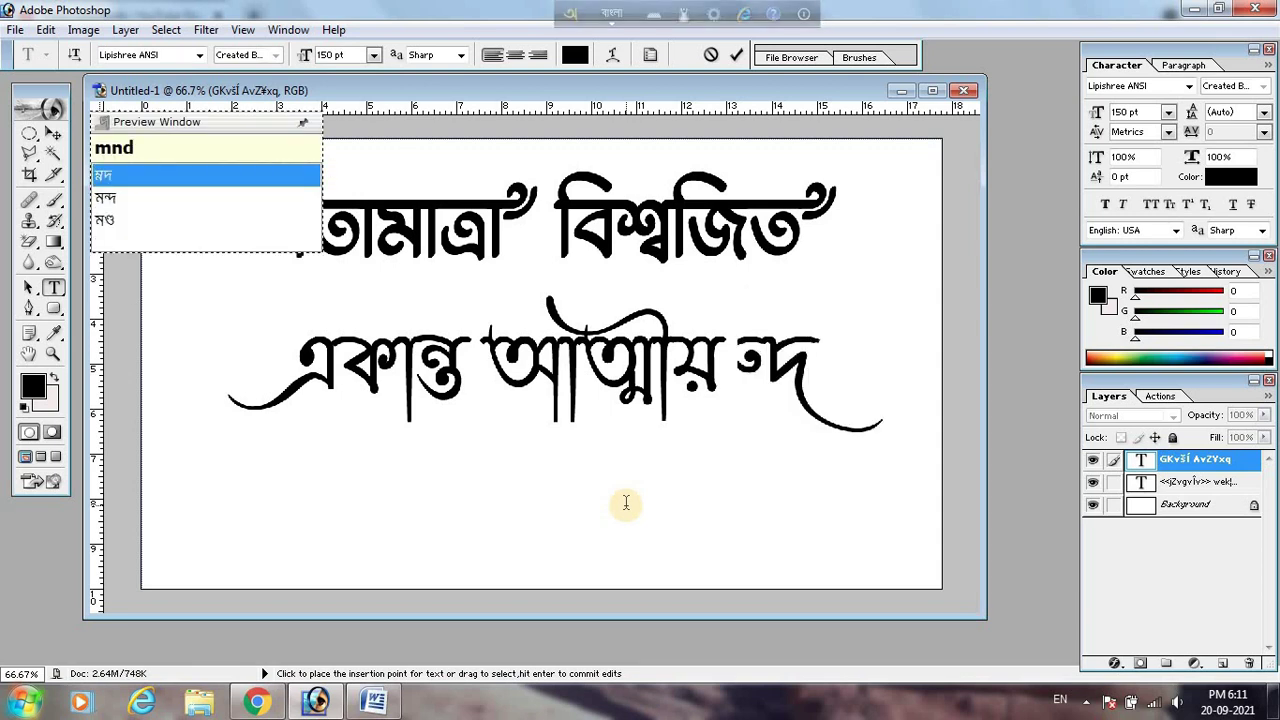
type("l")
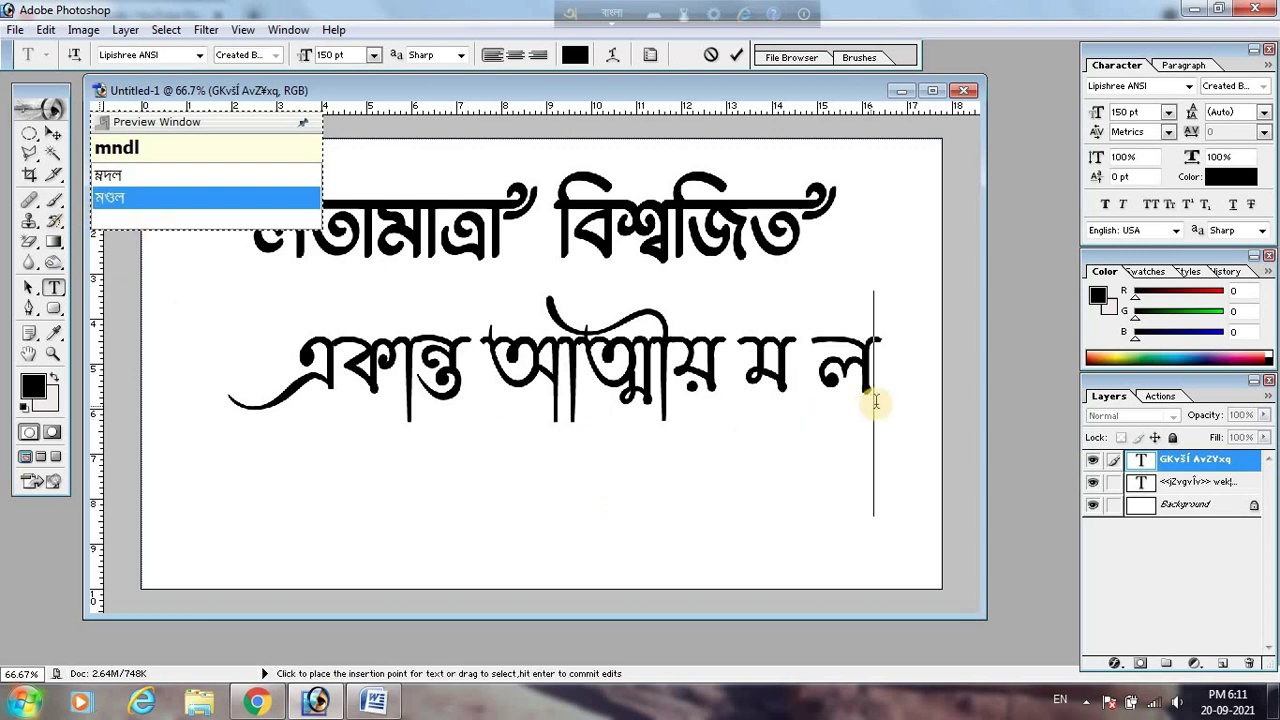
key("Escape")
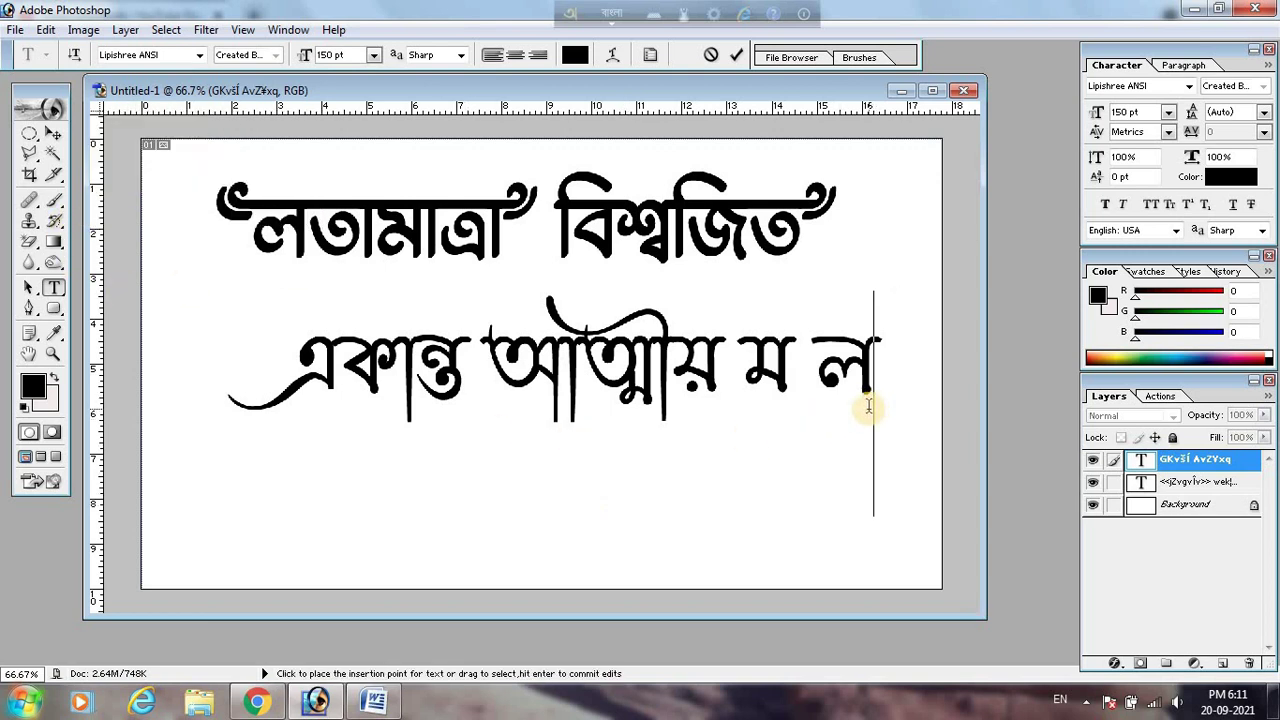
key("BackSpace")
key("BackSpace")
key("BackSpace")
key("BackSpace")
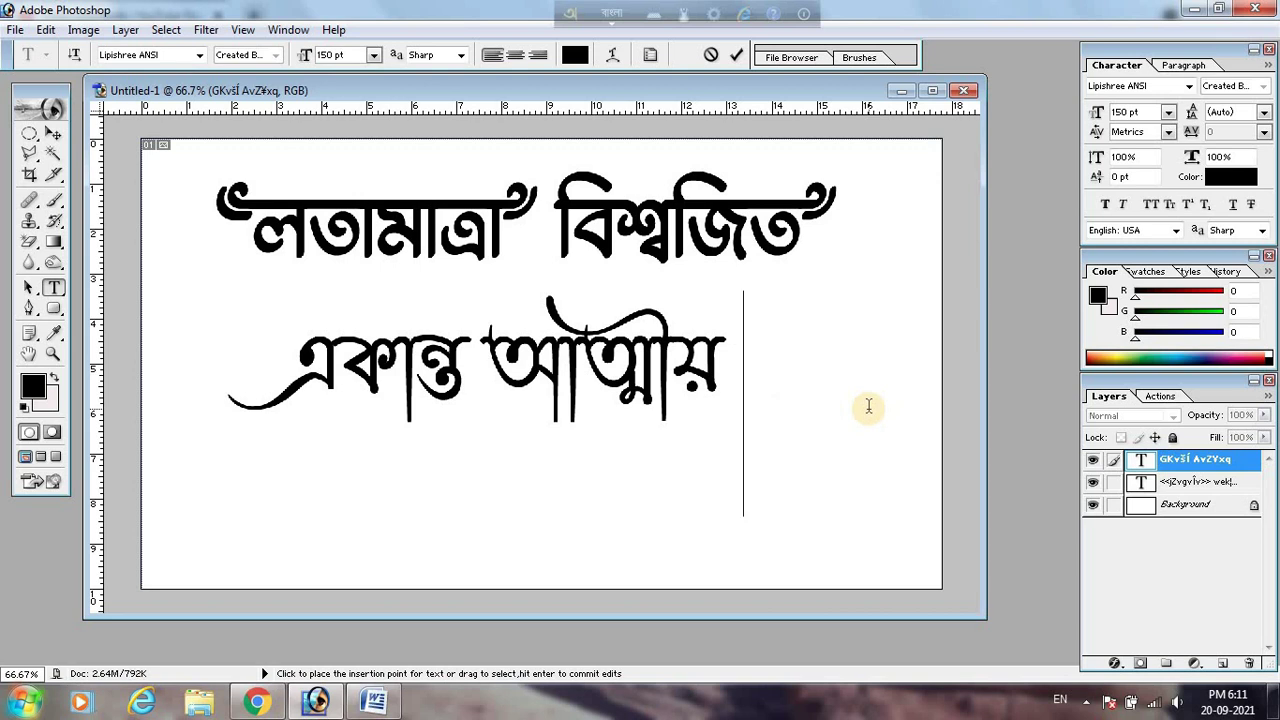
key("F12")
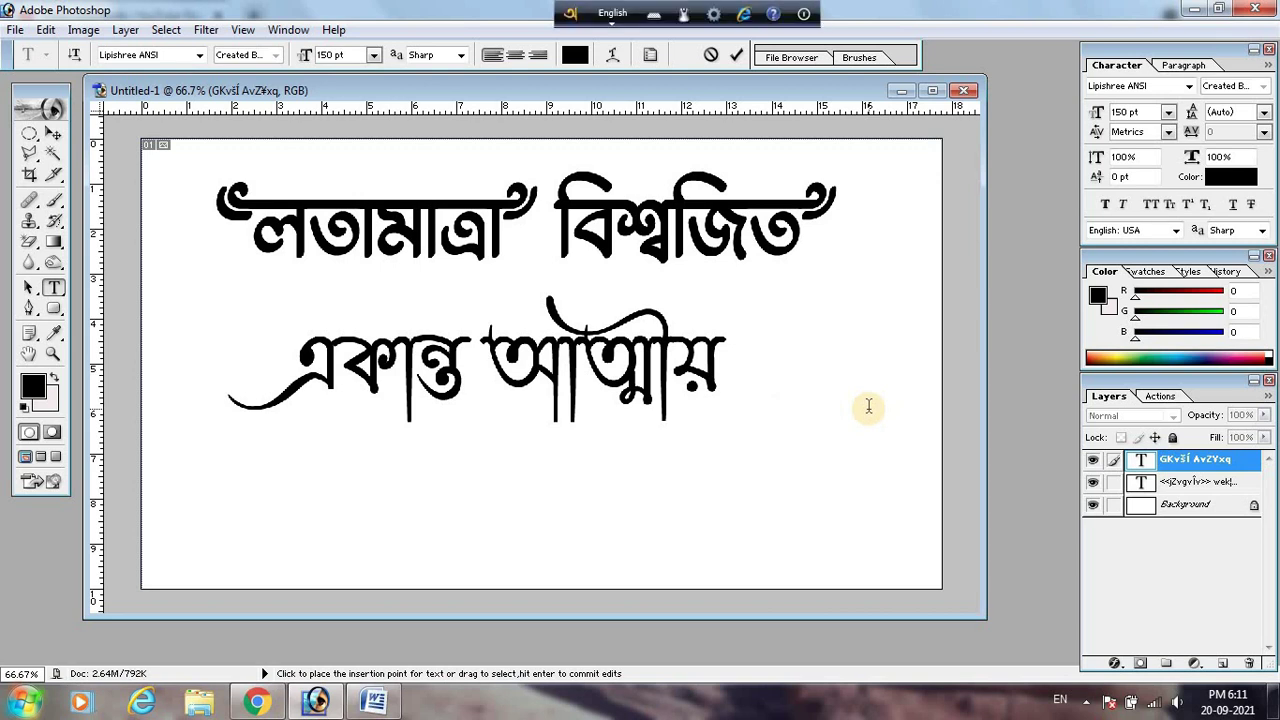
left_click(53, 137)
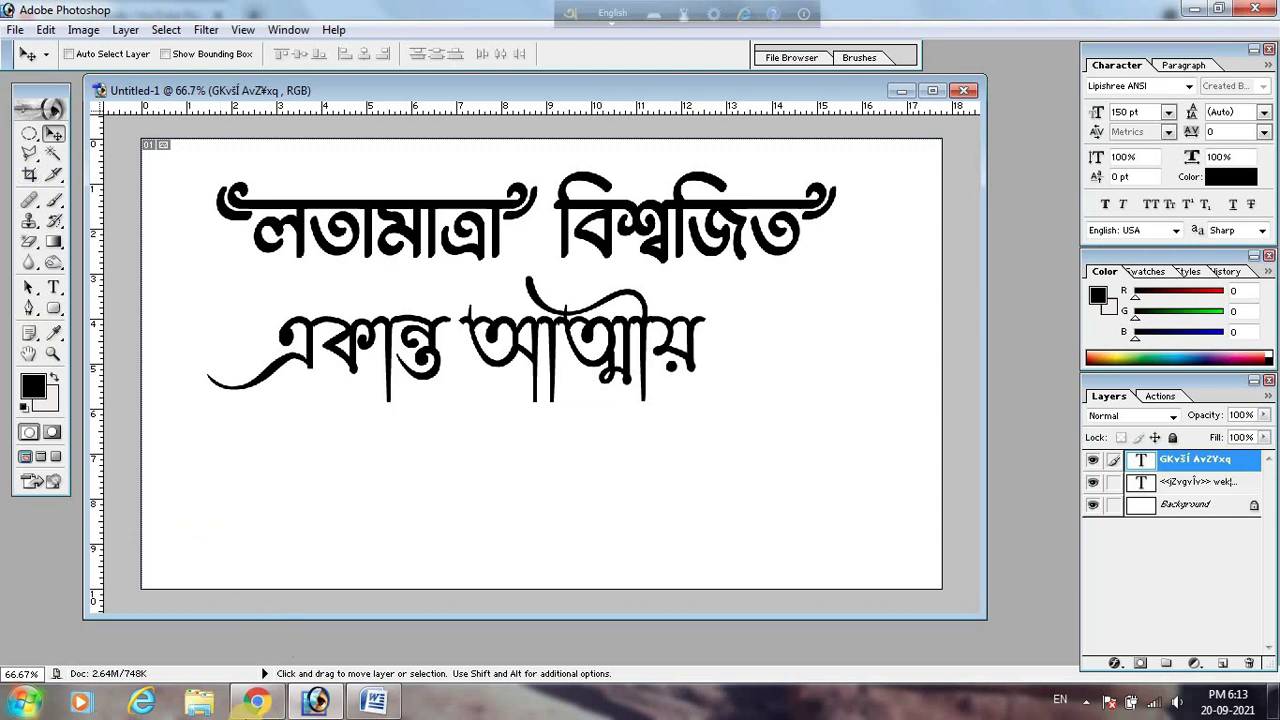
Search Google for 'lipighor font' in a new Chrome tab and open lipighor.com
left_click(257, 702)
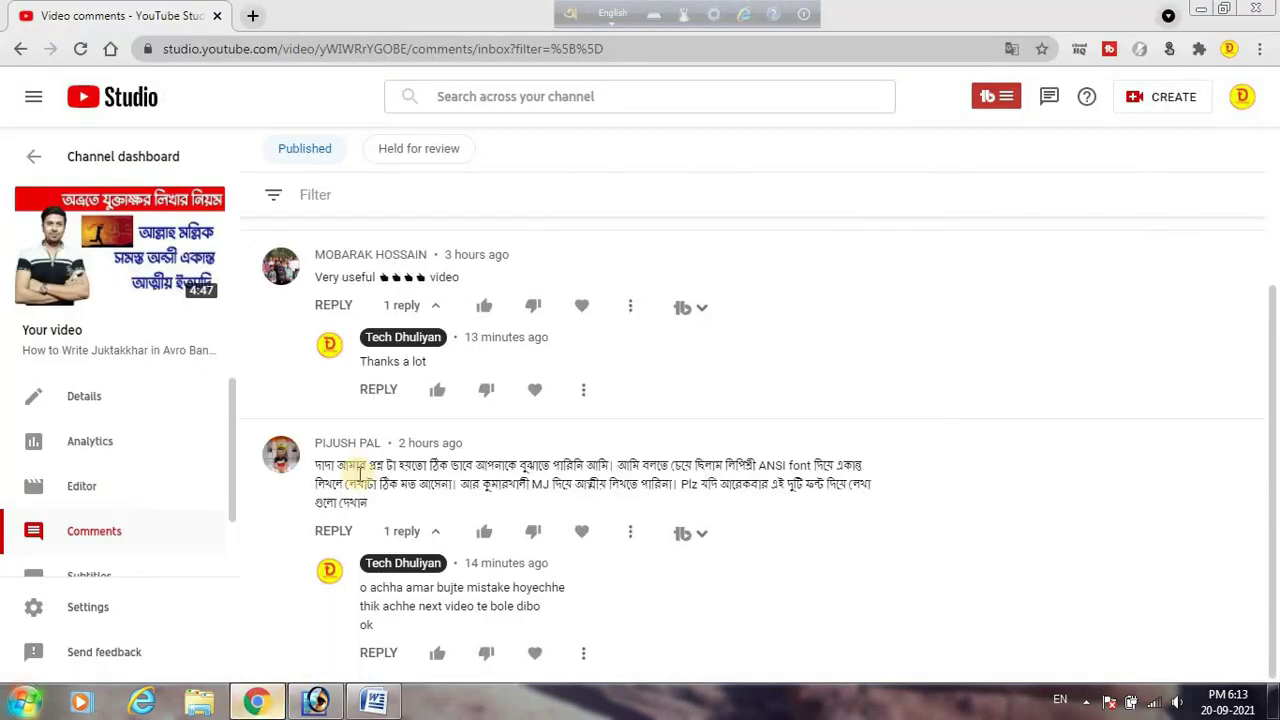
left_click(252, 15)
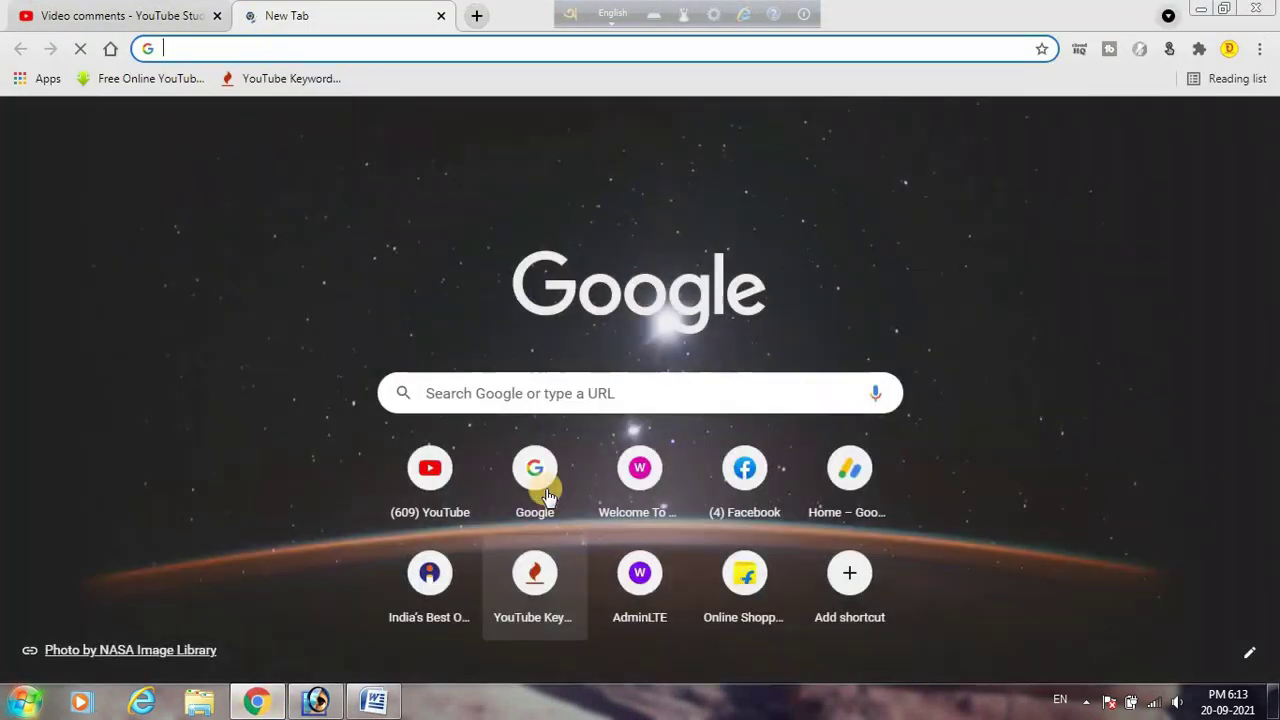
left_click(545, 488)
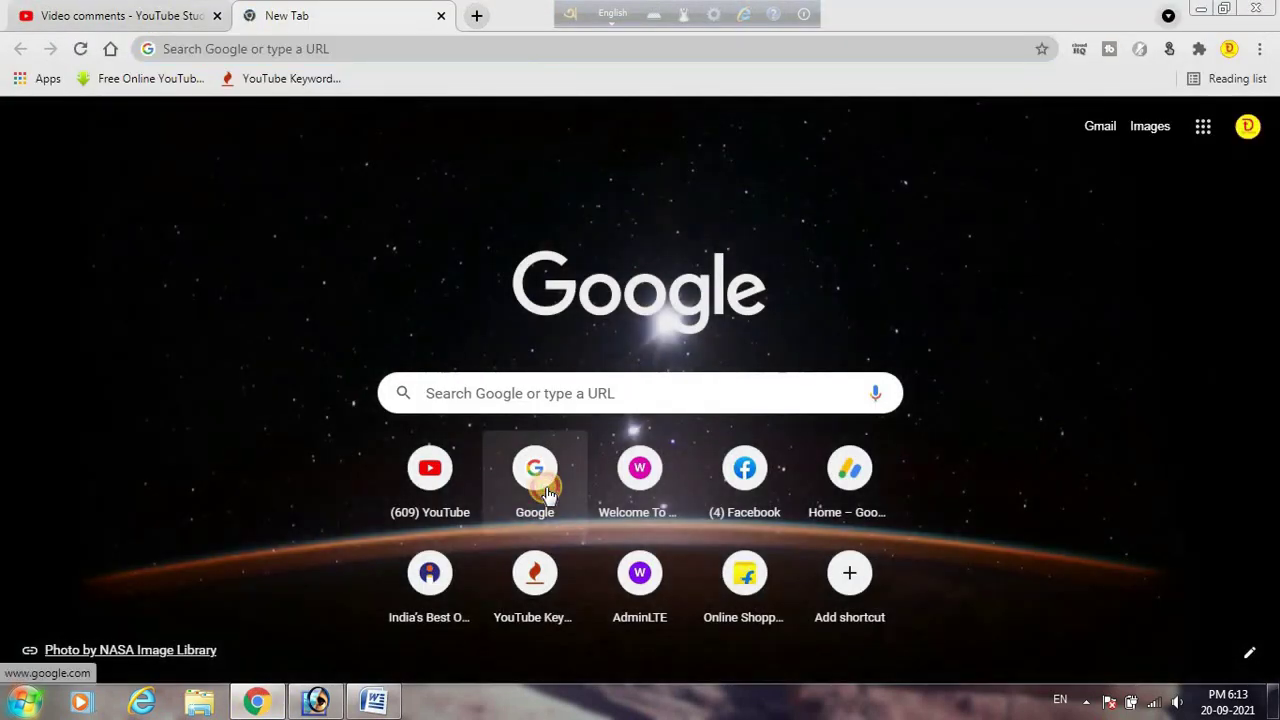
type("lip")
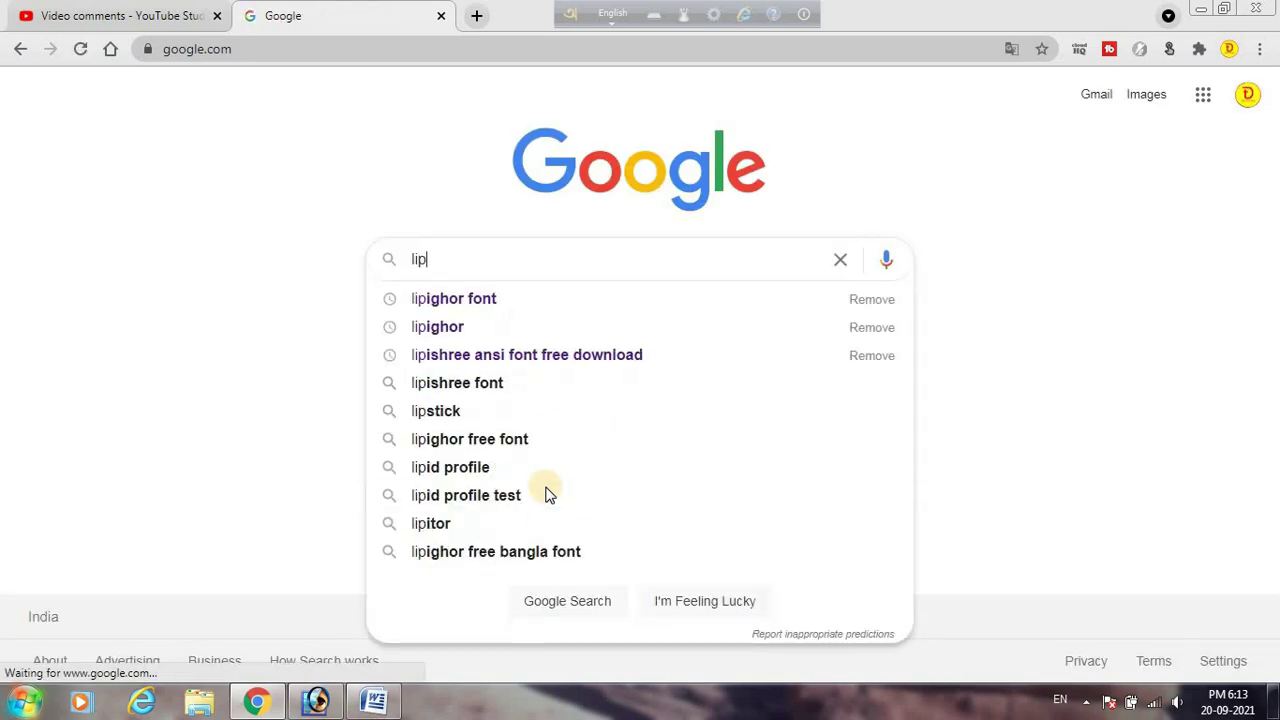
left_click(441, 305)
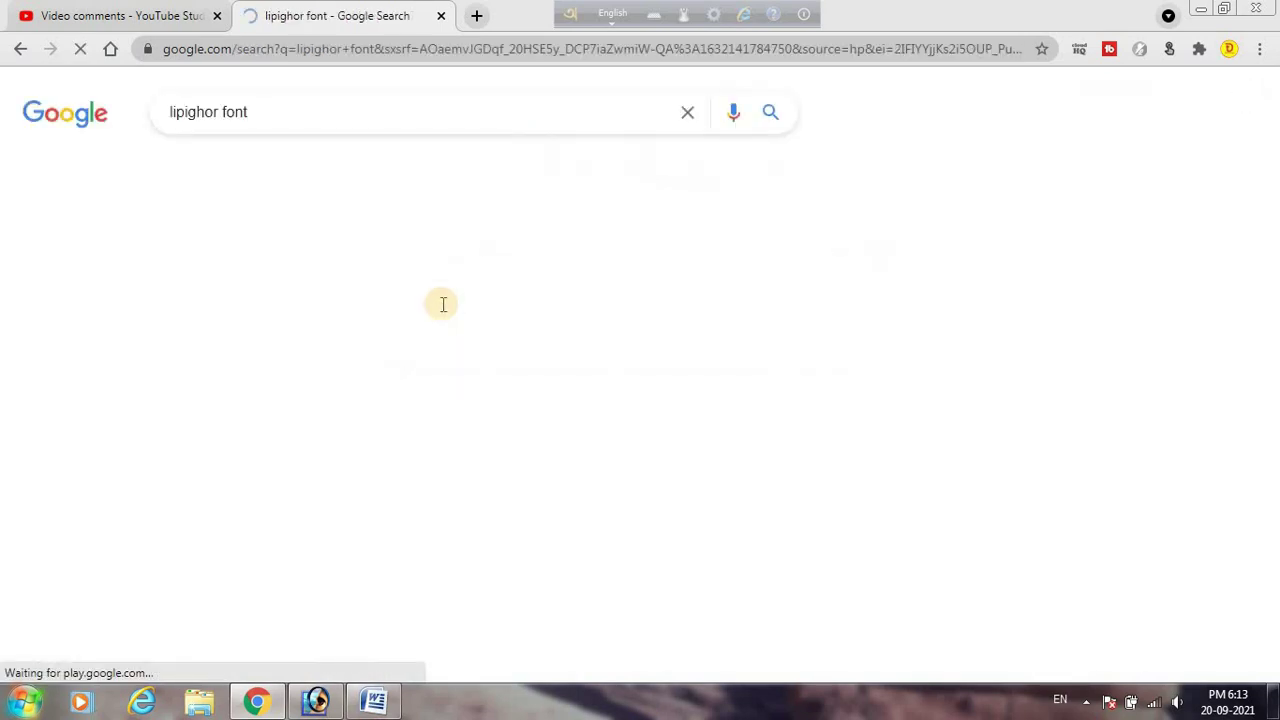
left_click(337, 280)
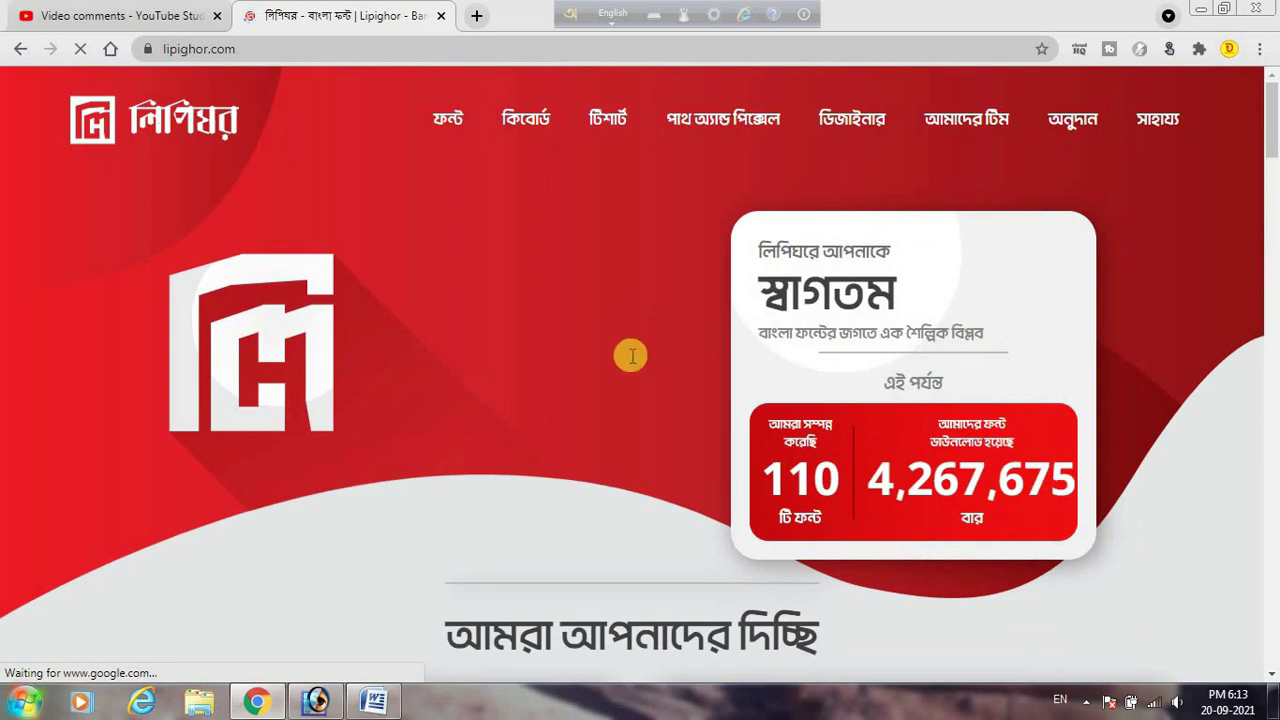
Browse Lipighor's Free Font page, then close the tab and minimize Chrome
scroll(421, 378, "down", 3)
left_click(421, 378)
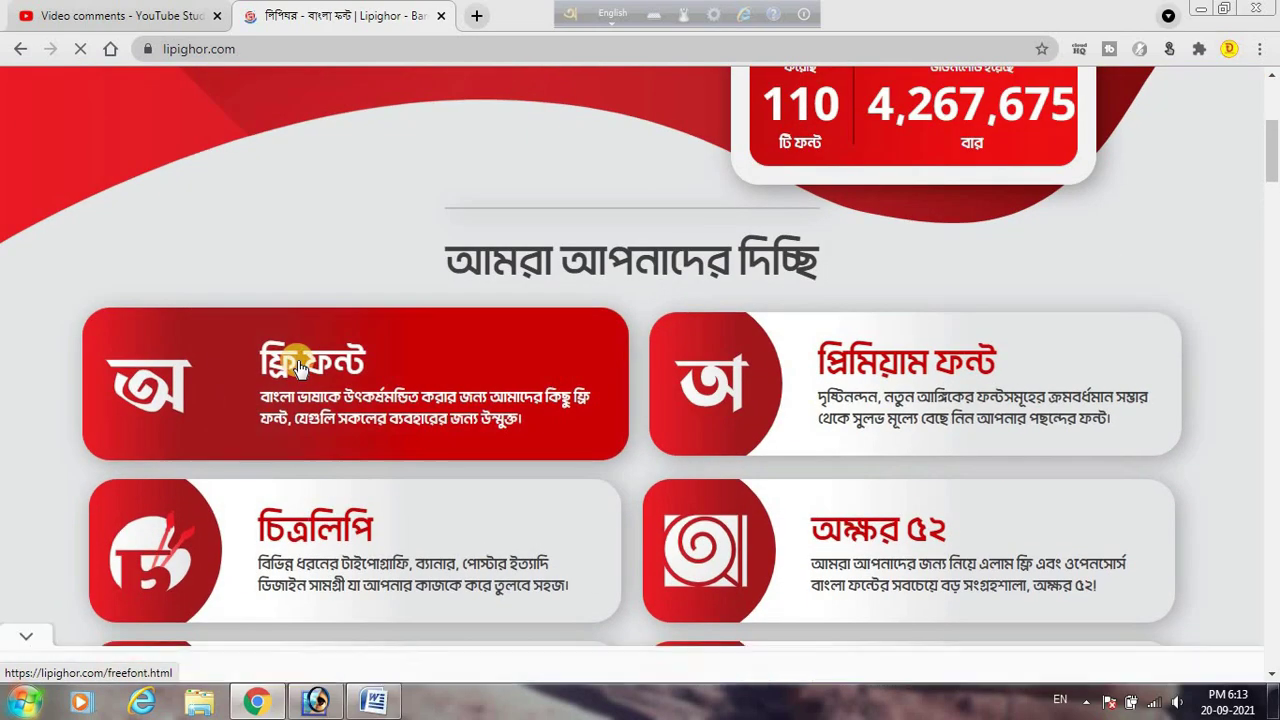
scroll(577, 383, "down", 1)
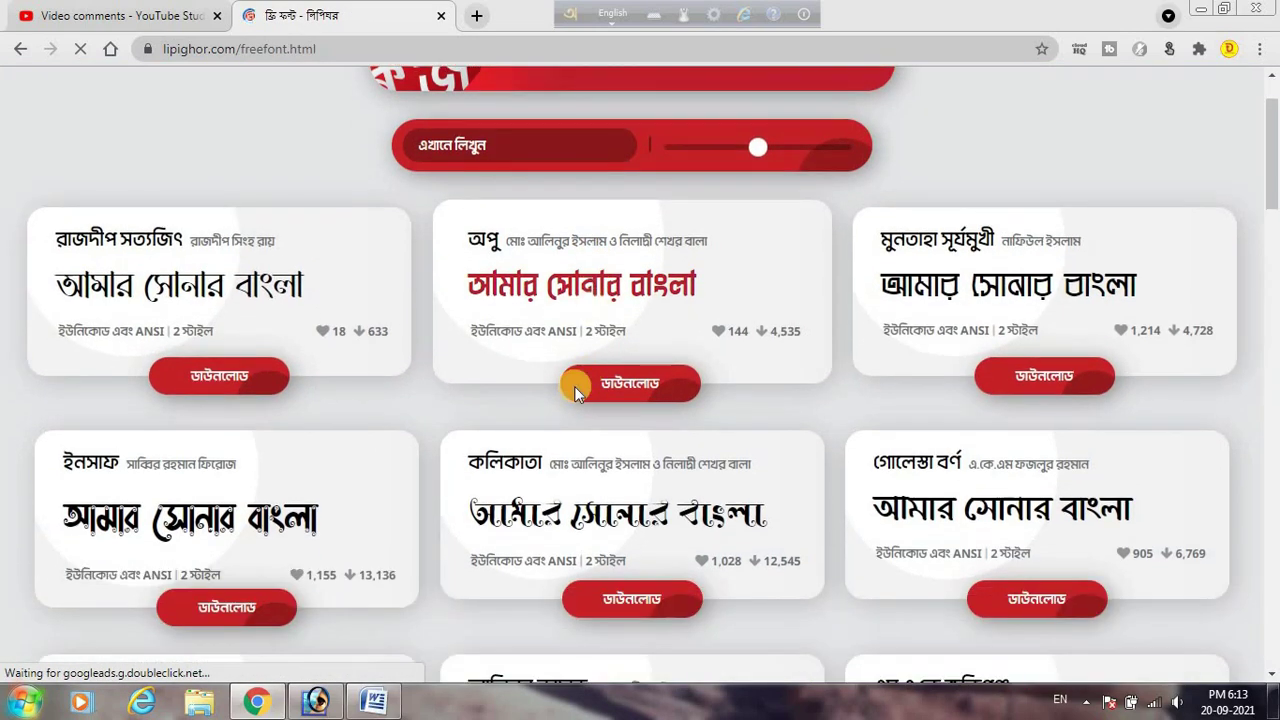
scroll(529, 457, "down", 2)
scroll(435, 460, "up", 3)
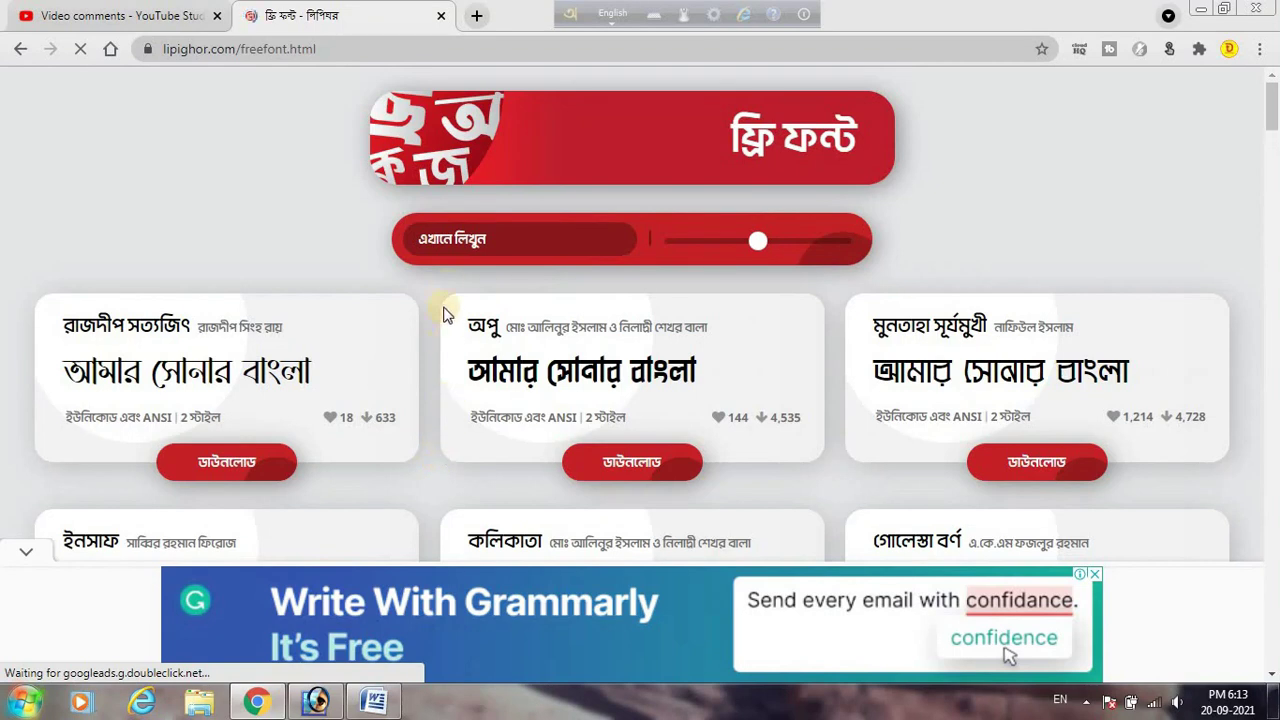
scroll(443, 314, "up", 3)
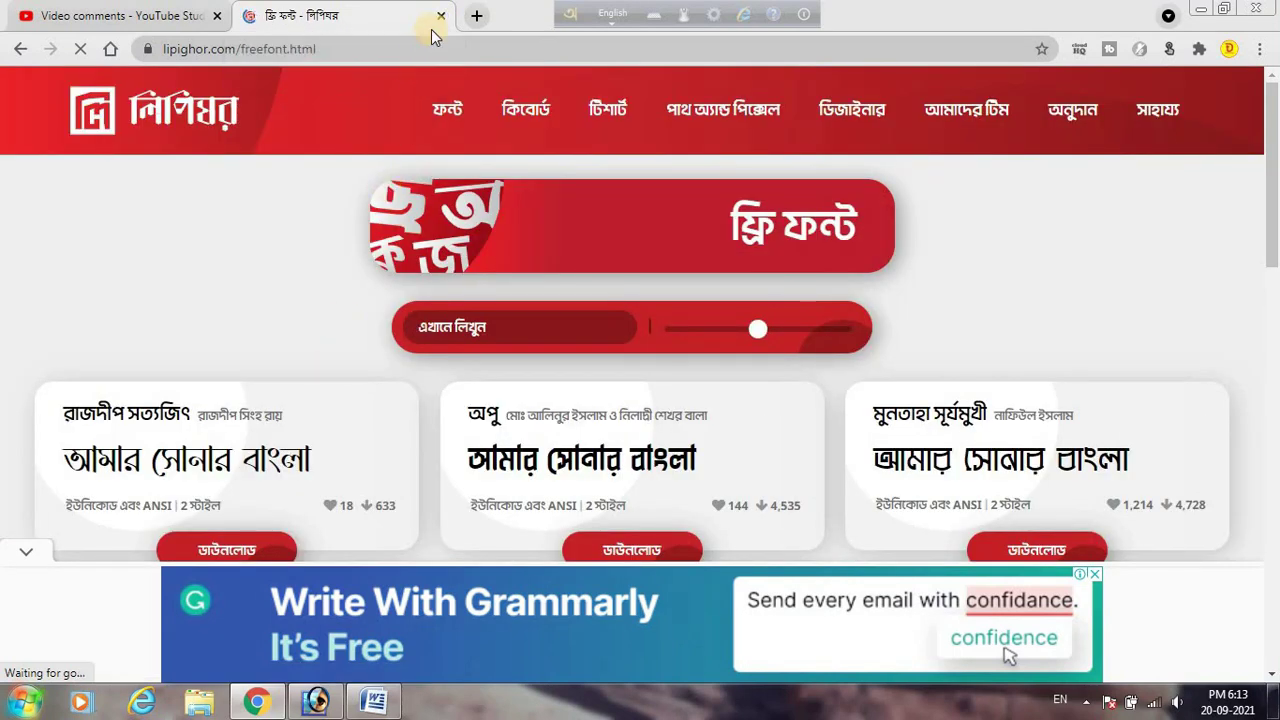
scroll(406, 315, "down", 2)
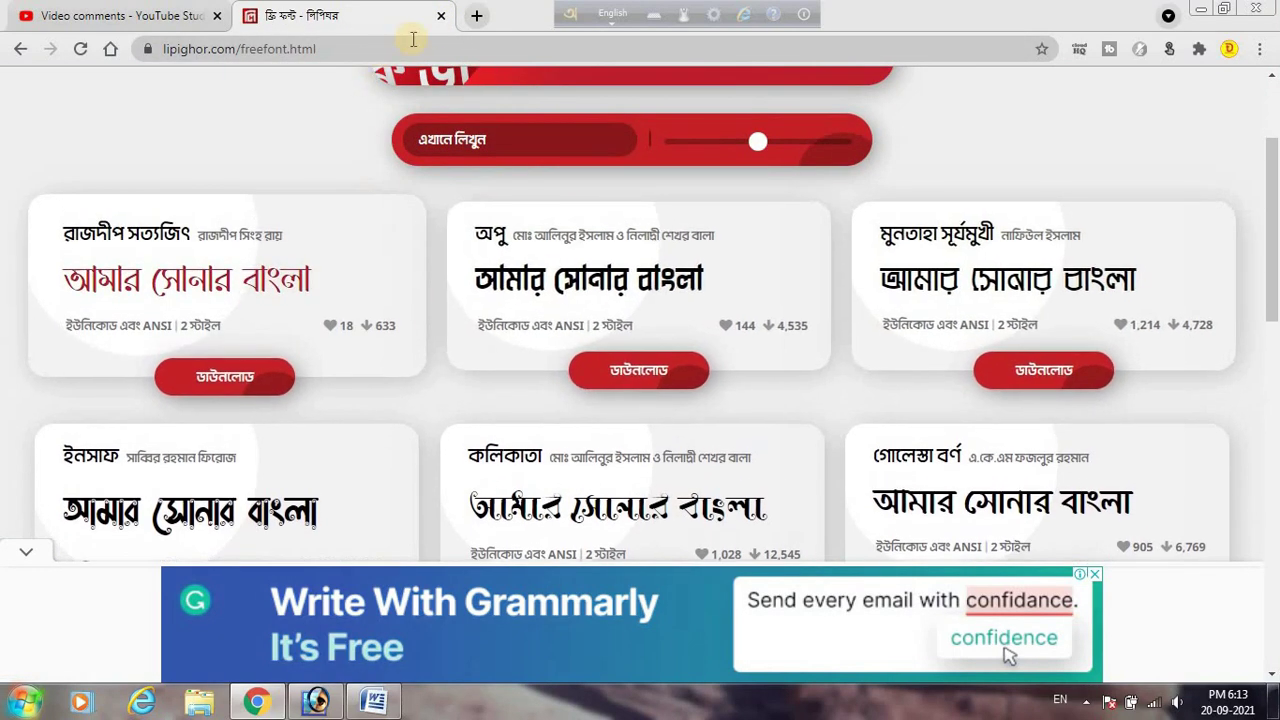
key("ctrl+Tab")
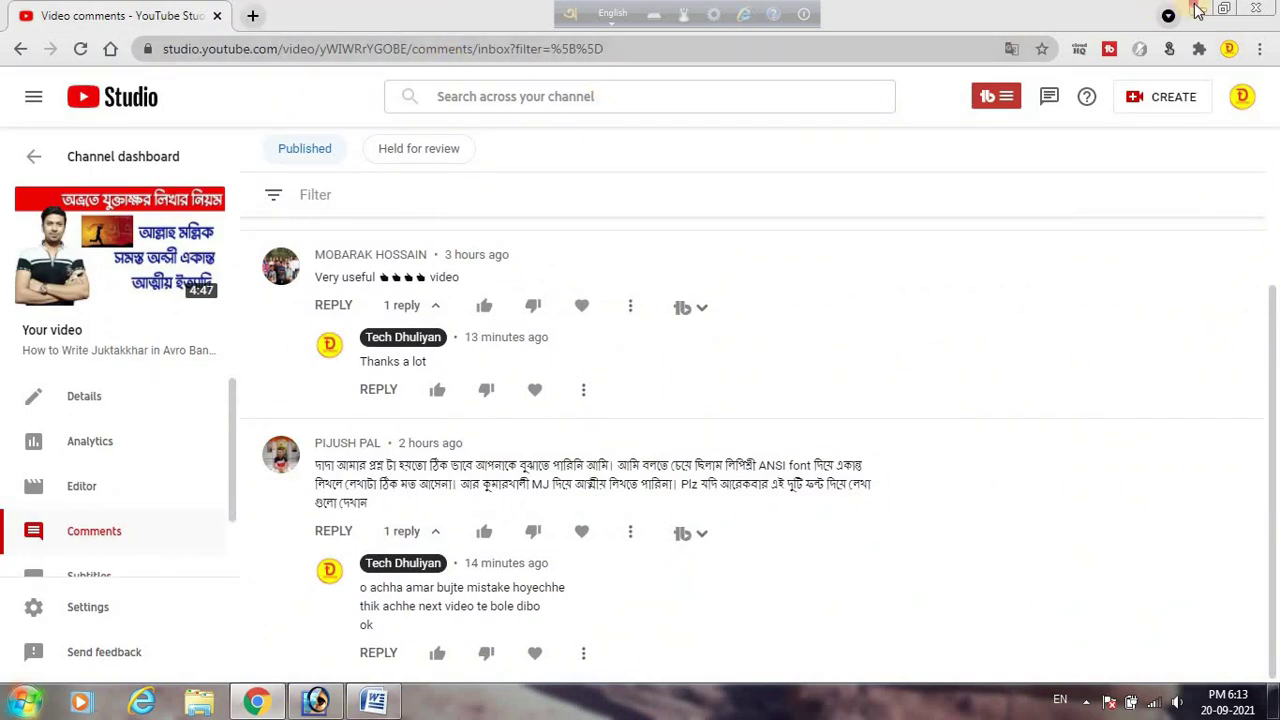
left_click(1199, 9)
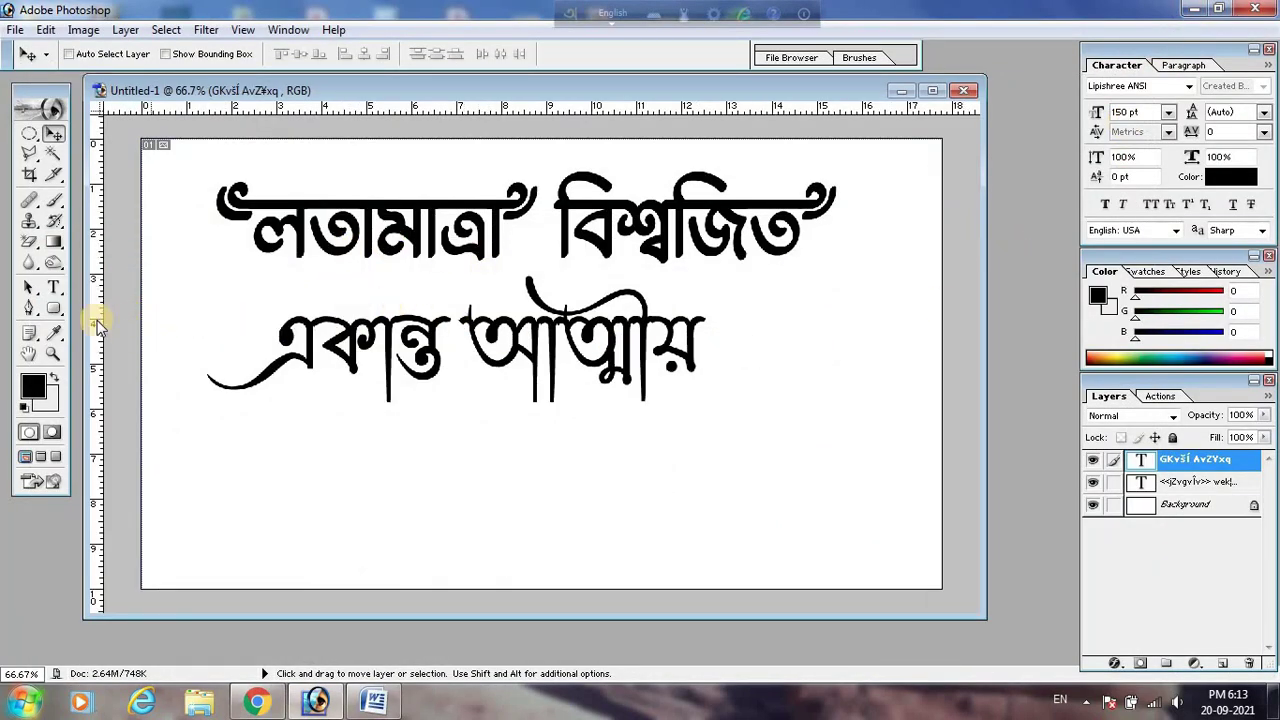
Place a third text insertion point below the একান্ত আত্মীয় line
left_click(54, 289)
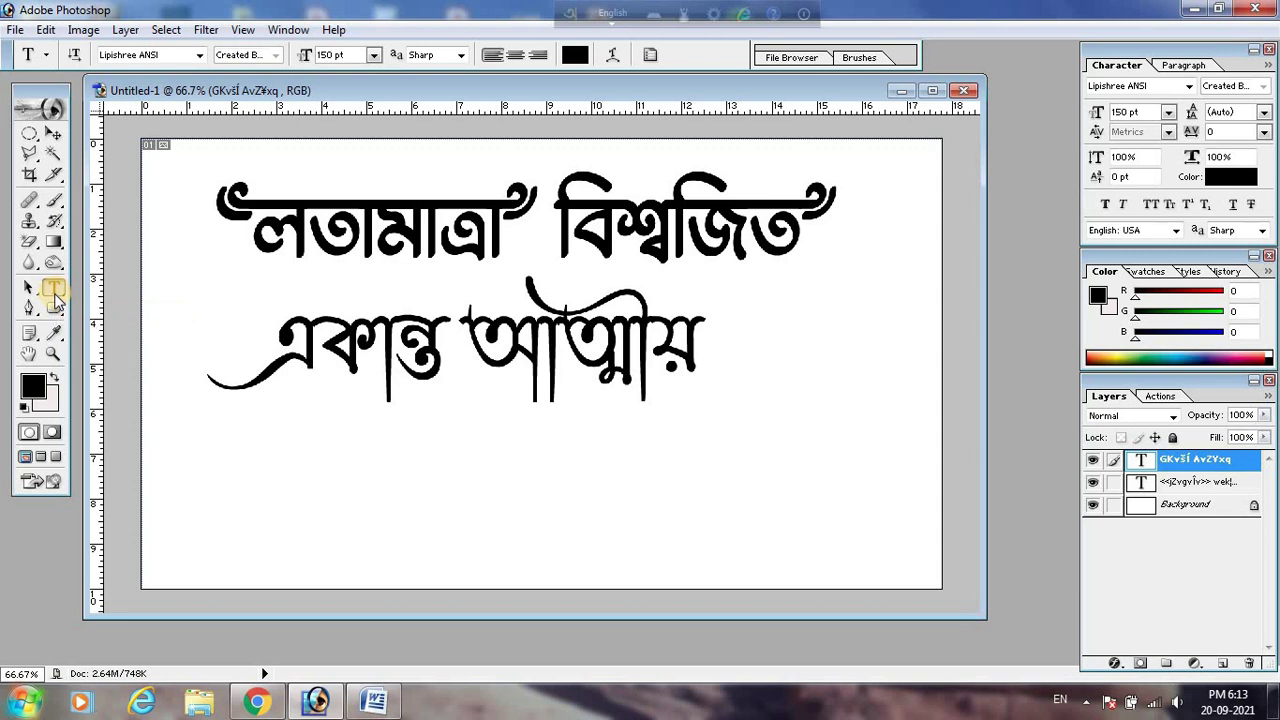
left_click(53, 133)
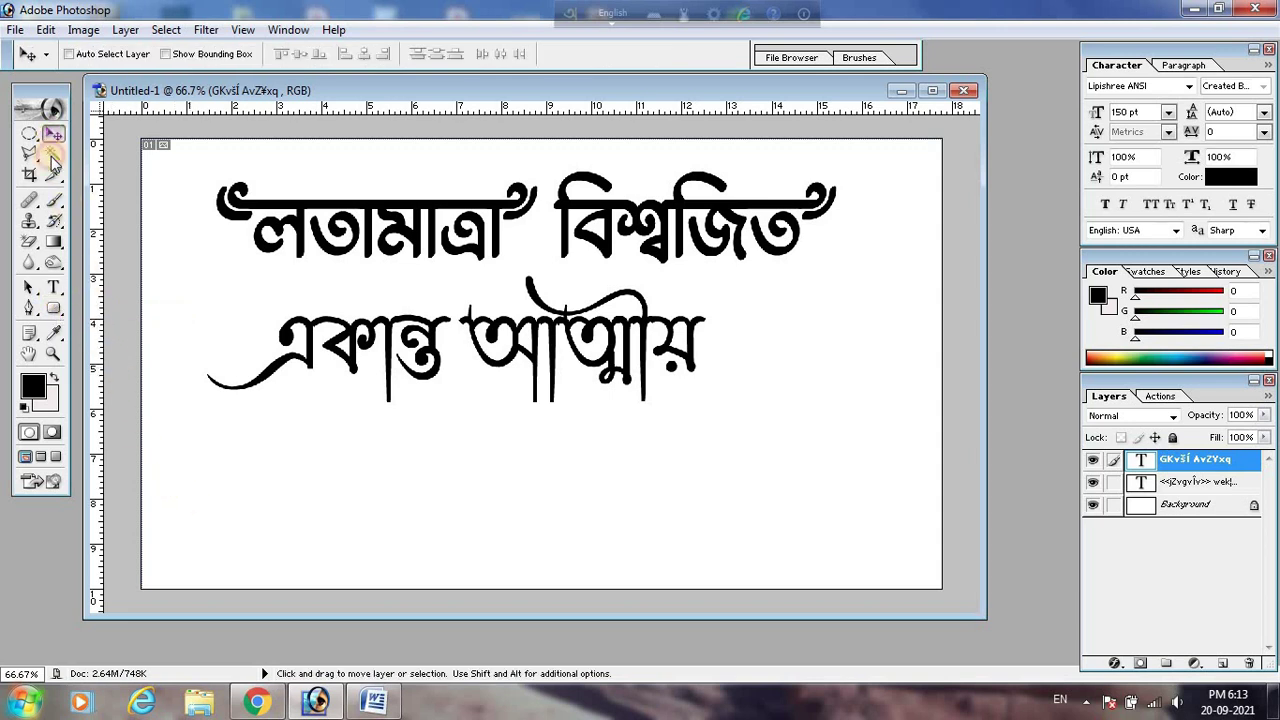
left_click(54, 287)
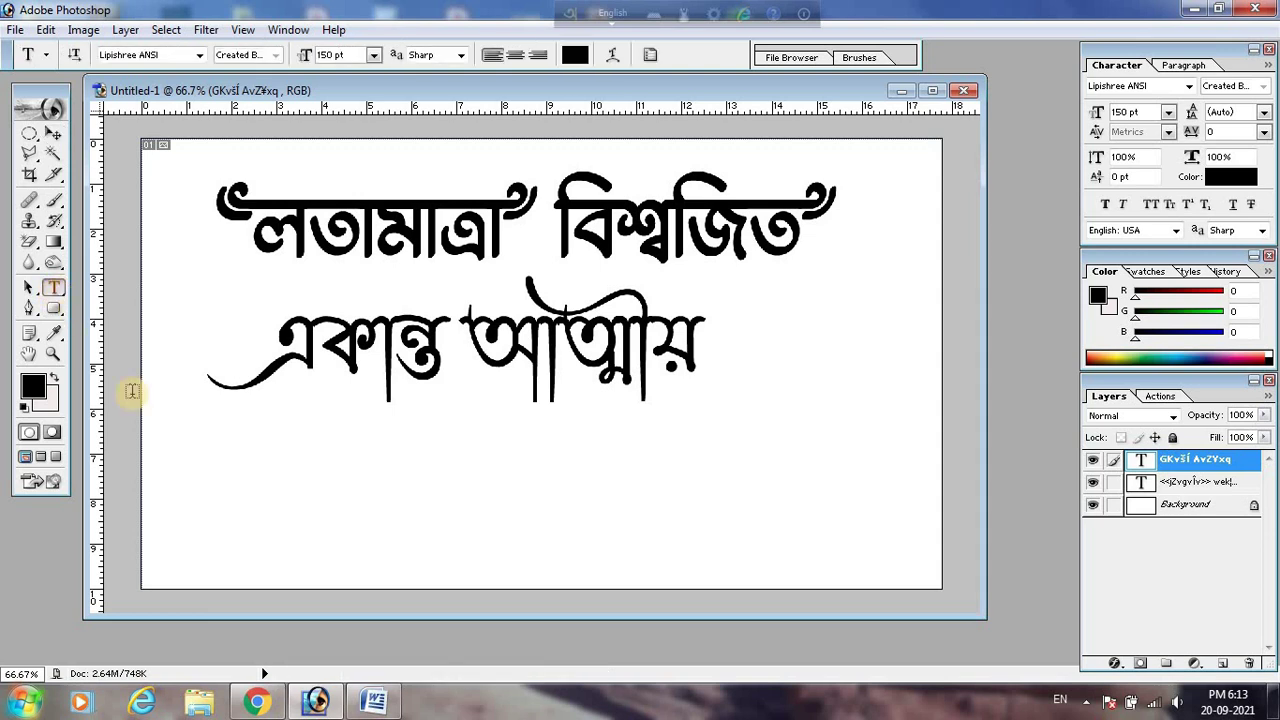
left_click(224, 528)
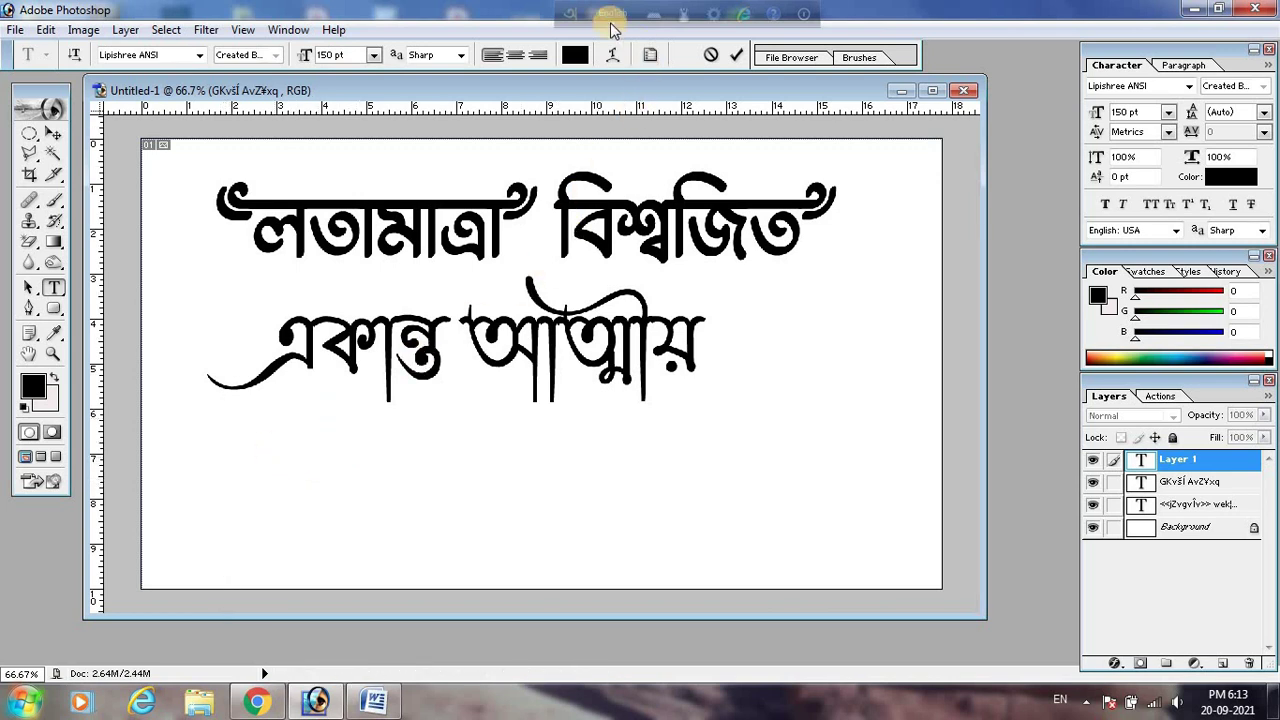
Switch Avro Keyboard's output mode from Unicode to ANSI
left_click(713, 18)
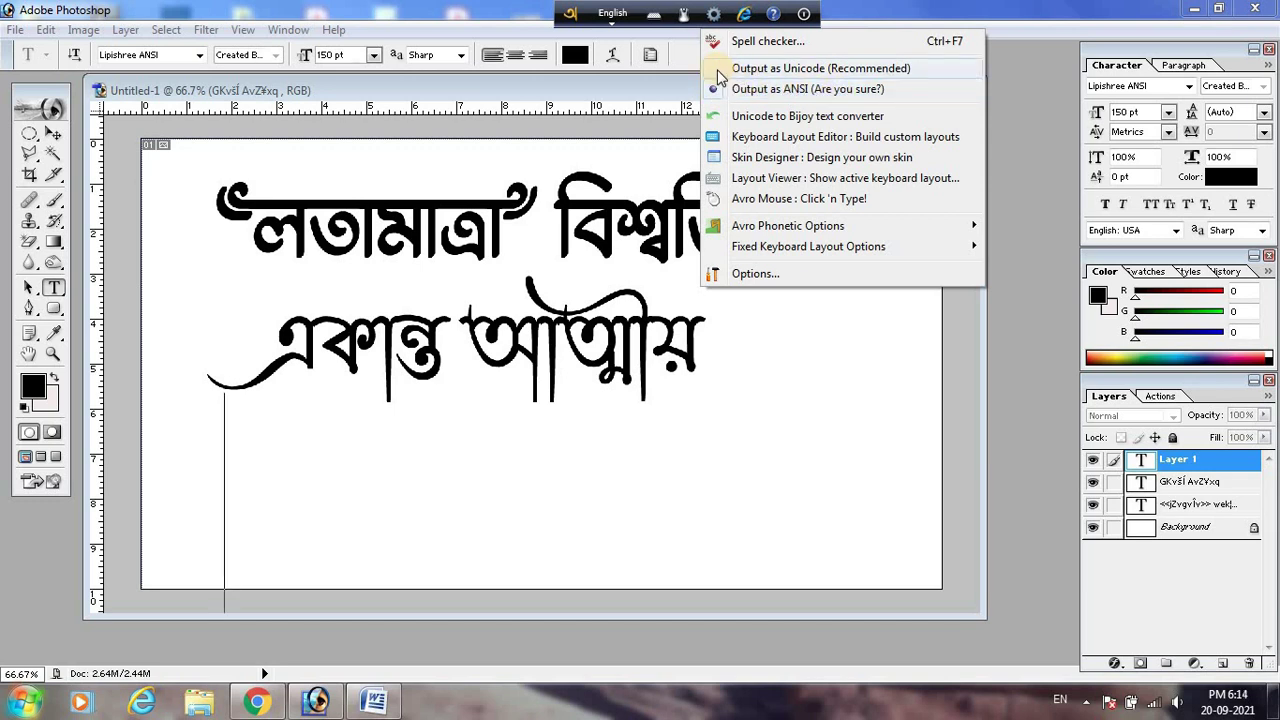
left_click(730, 70)
left_click(713, 14)
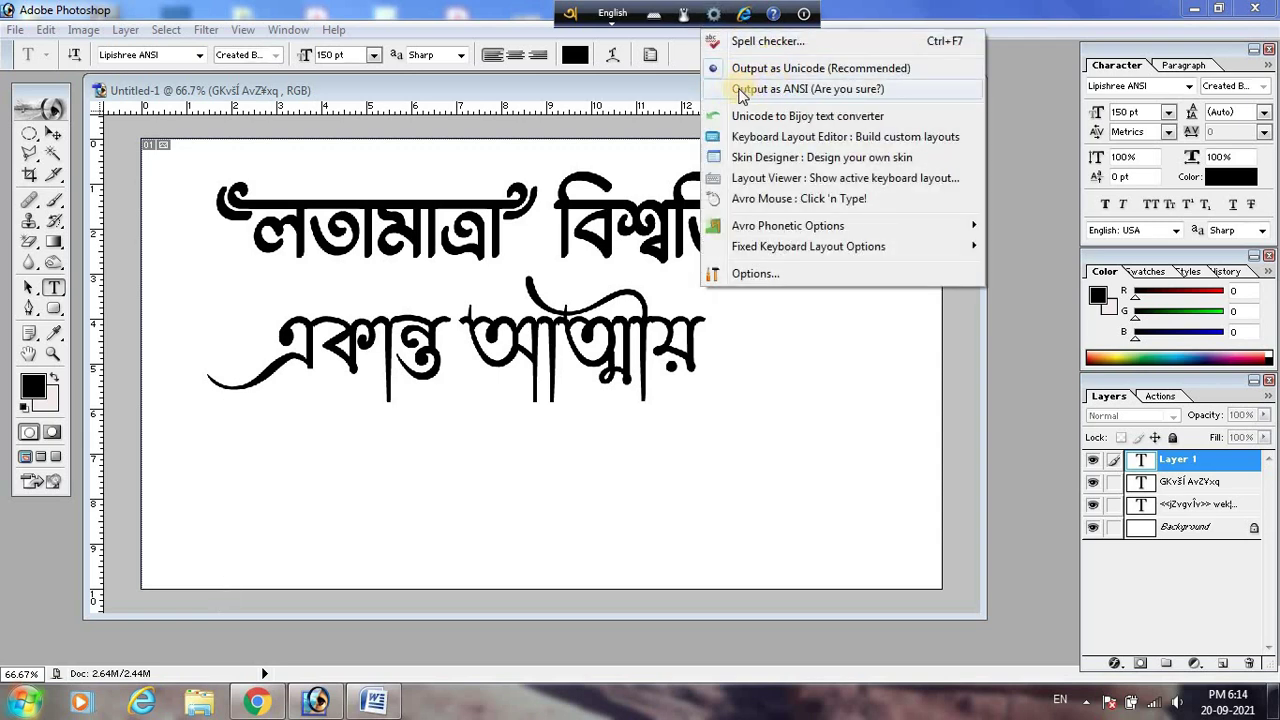
left_click(740, 90)
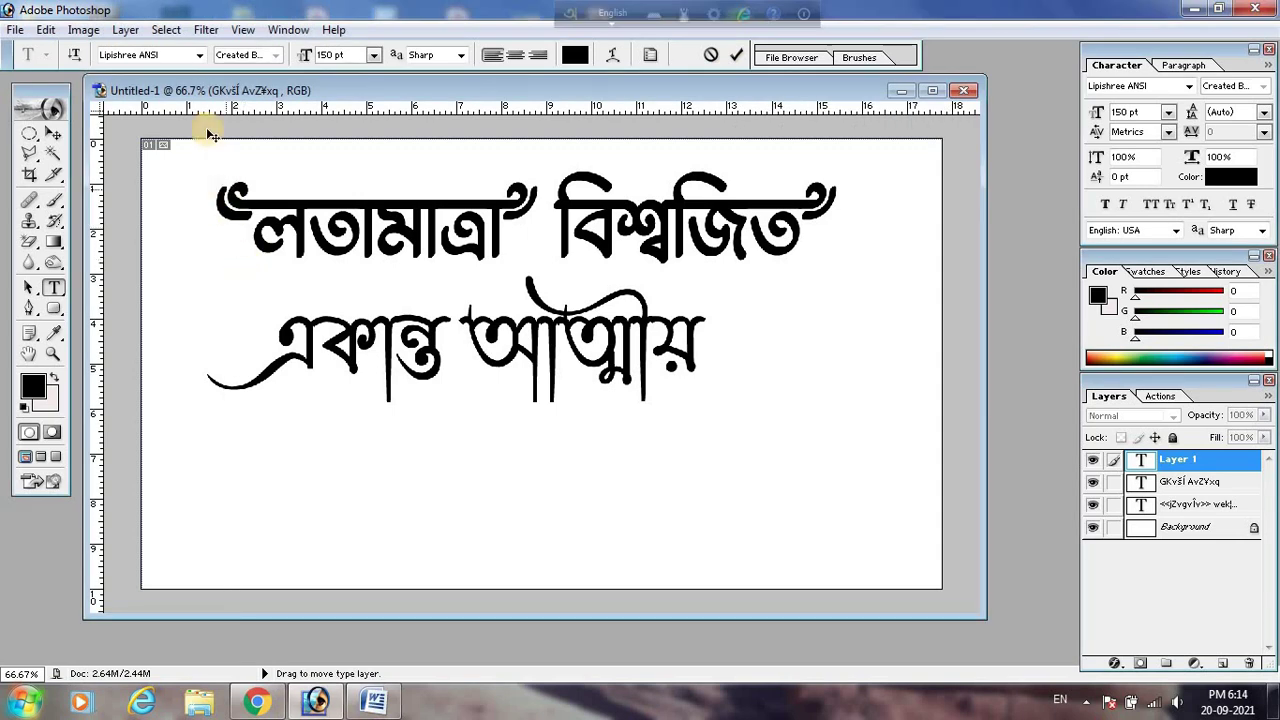
Set the empty type layer's font family to Li Ador Shurobhi ANSI
left_click(197, 57)
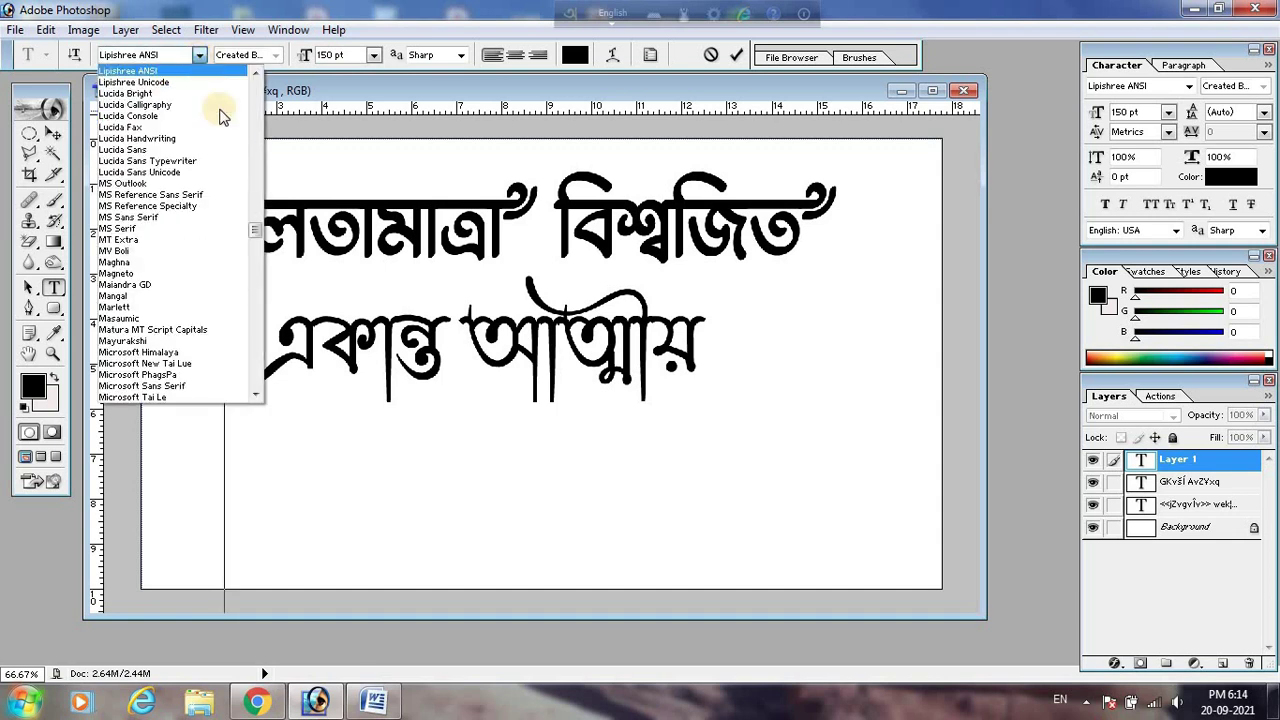
left_click_drag(256, 230, 258, 210)
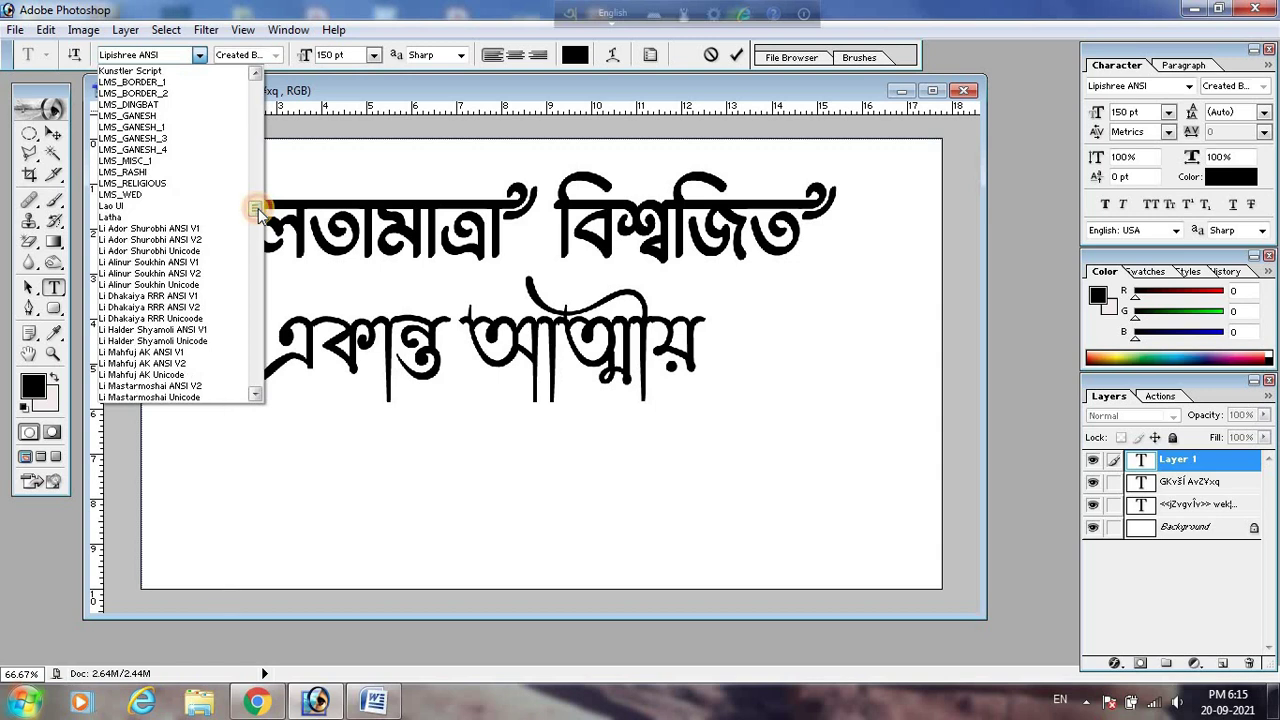
mouse_move(257, 210)
left_mouse_down()
mouse_move(258, 197)
mouse_move(254, 214)
left_mouse_up()
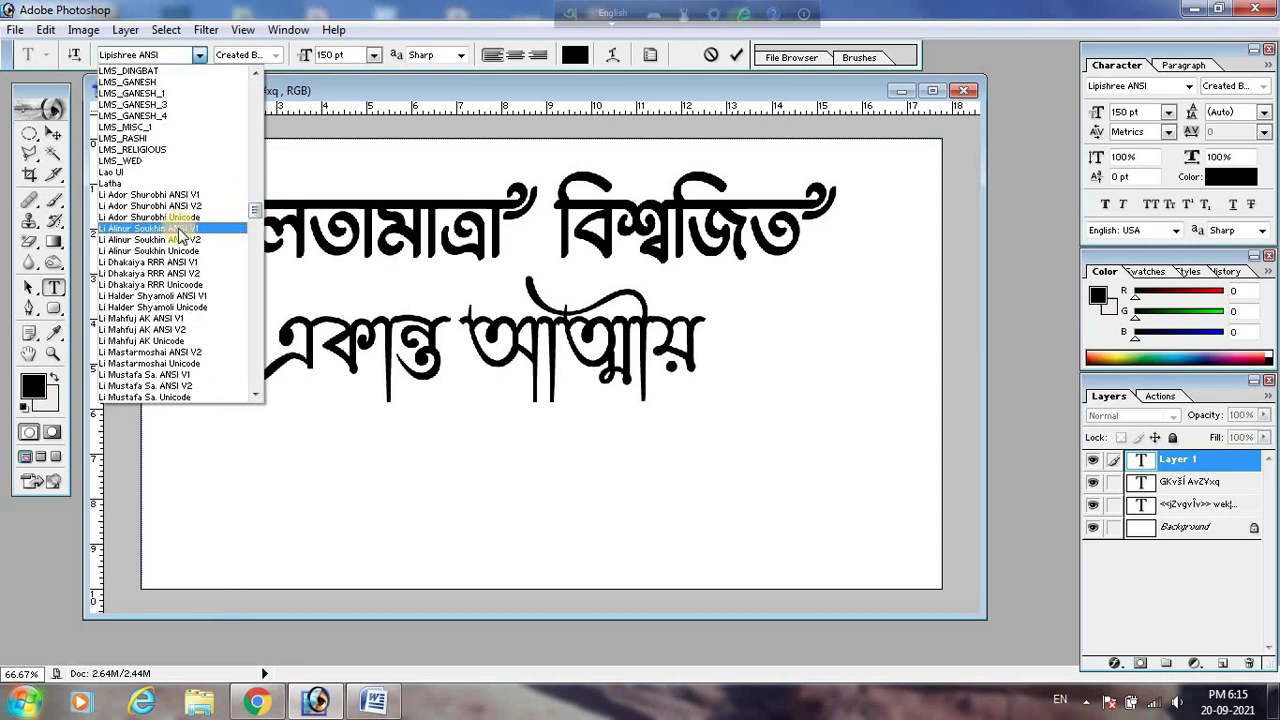
left_click(182, 198)
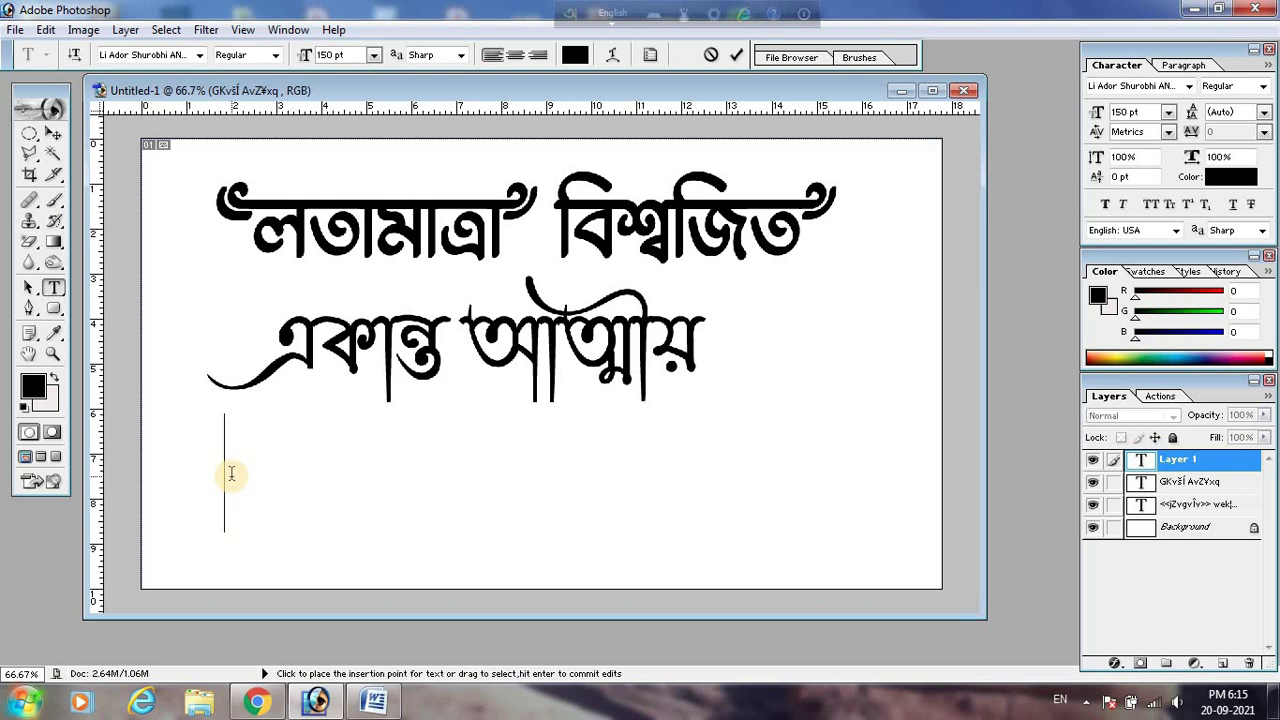
Type 'কম্পিউটার সেন্টার' (kmpiutar sentar) in Avro Bangla mode and nudge the line lower
key("F12")
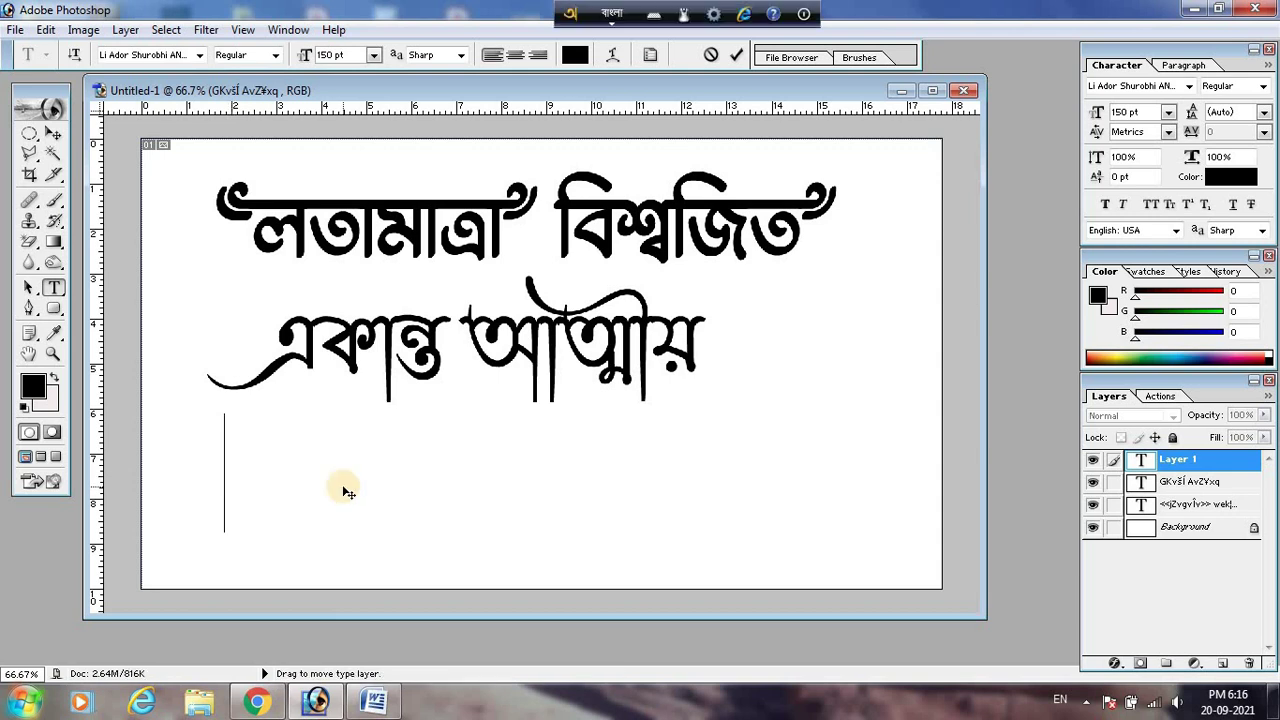
type("kmpi")
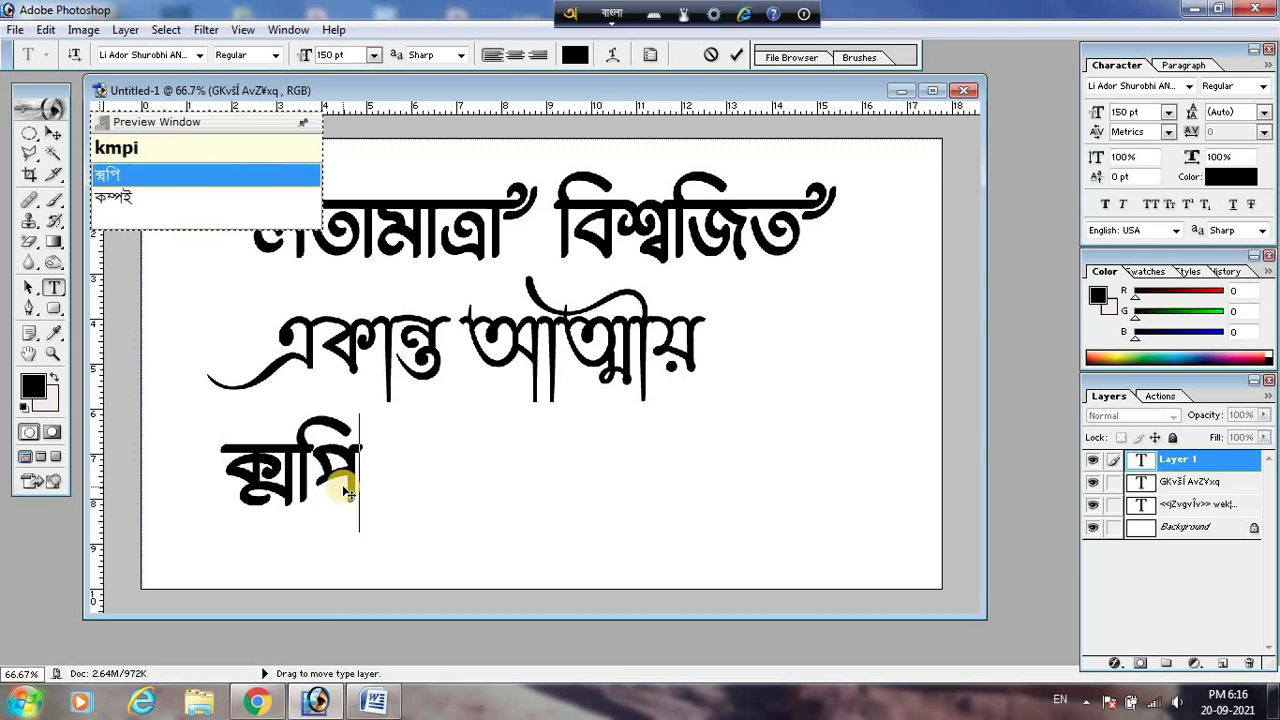
type("utar")
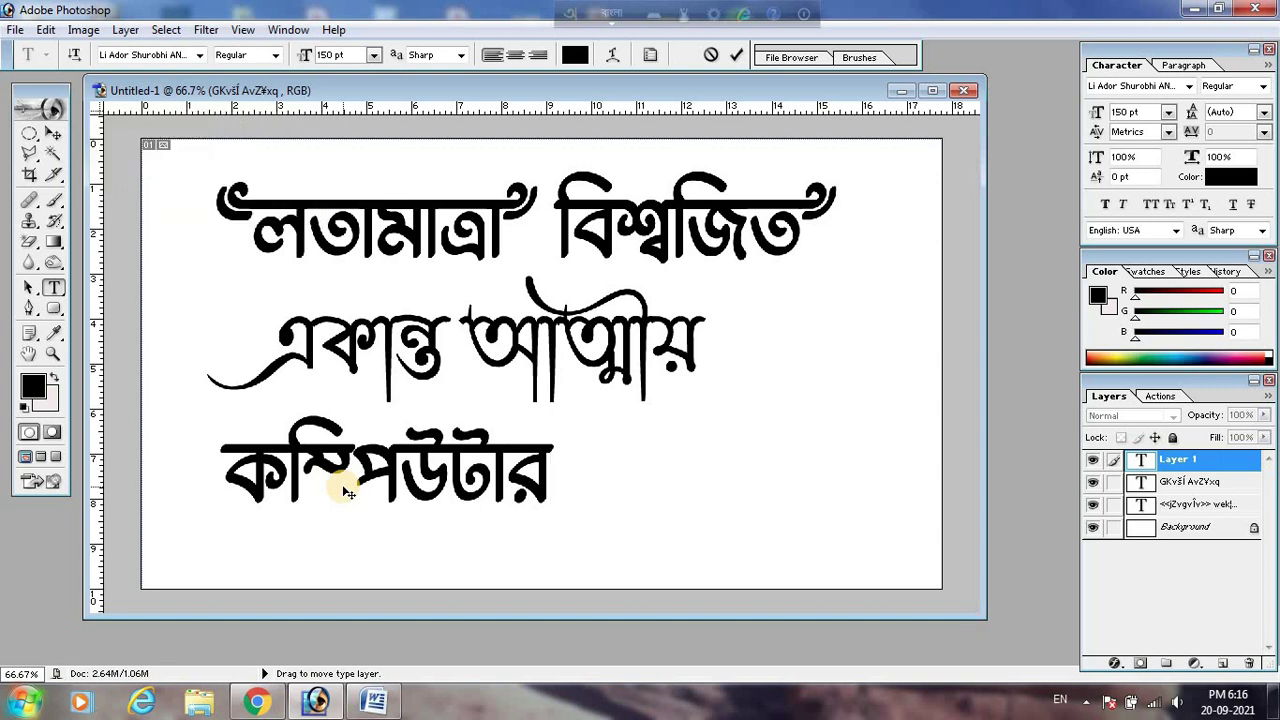
type(" se")
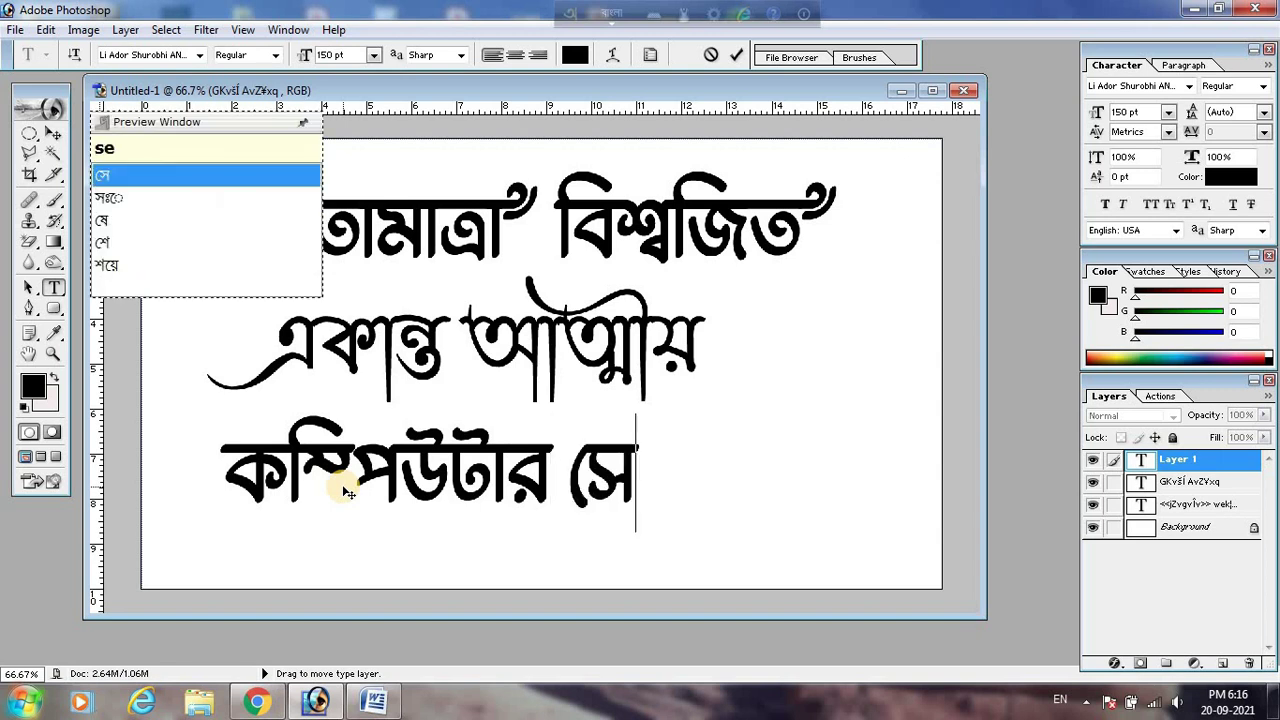
type("ntar")
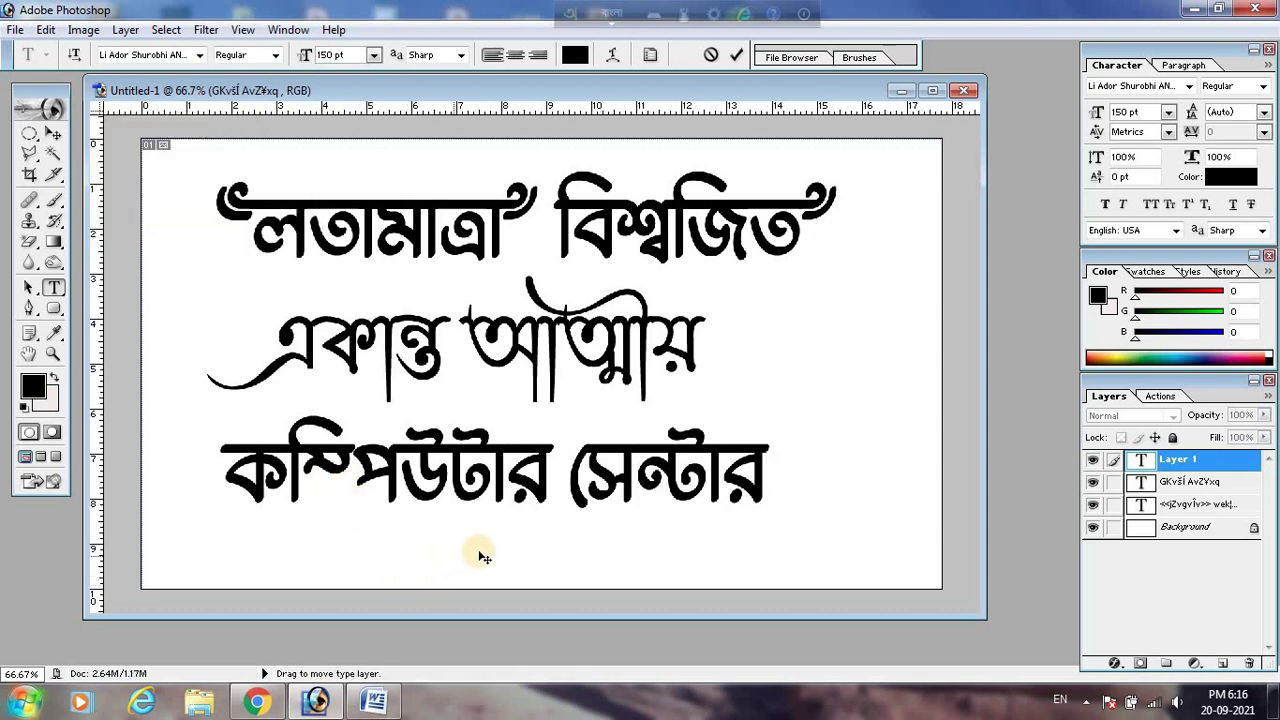
left_click_drag(481, 556, 489, 584)
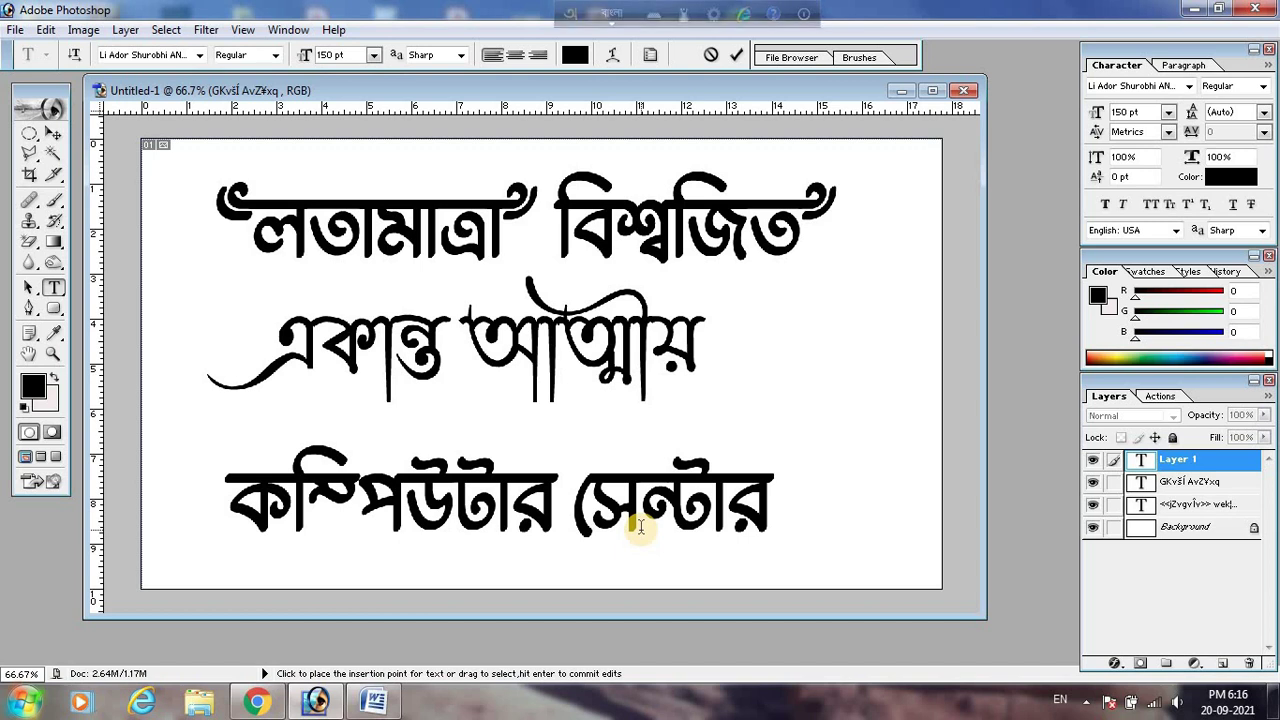
key("F12")
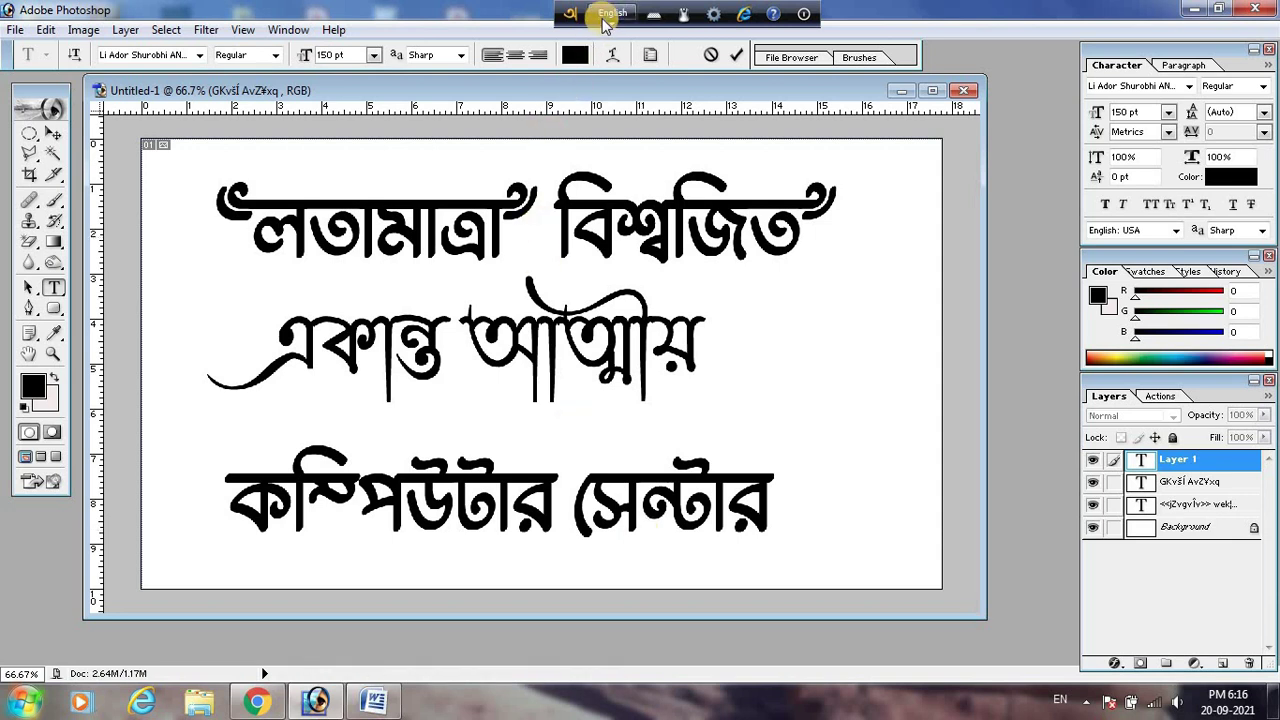
Insert a " swash between the two words and >> after সেন্টার
left_click(555, 498)
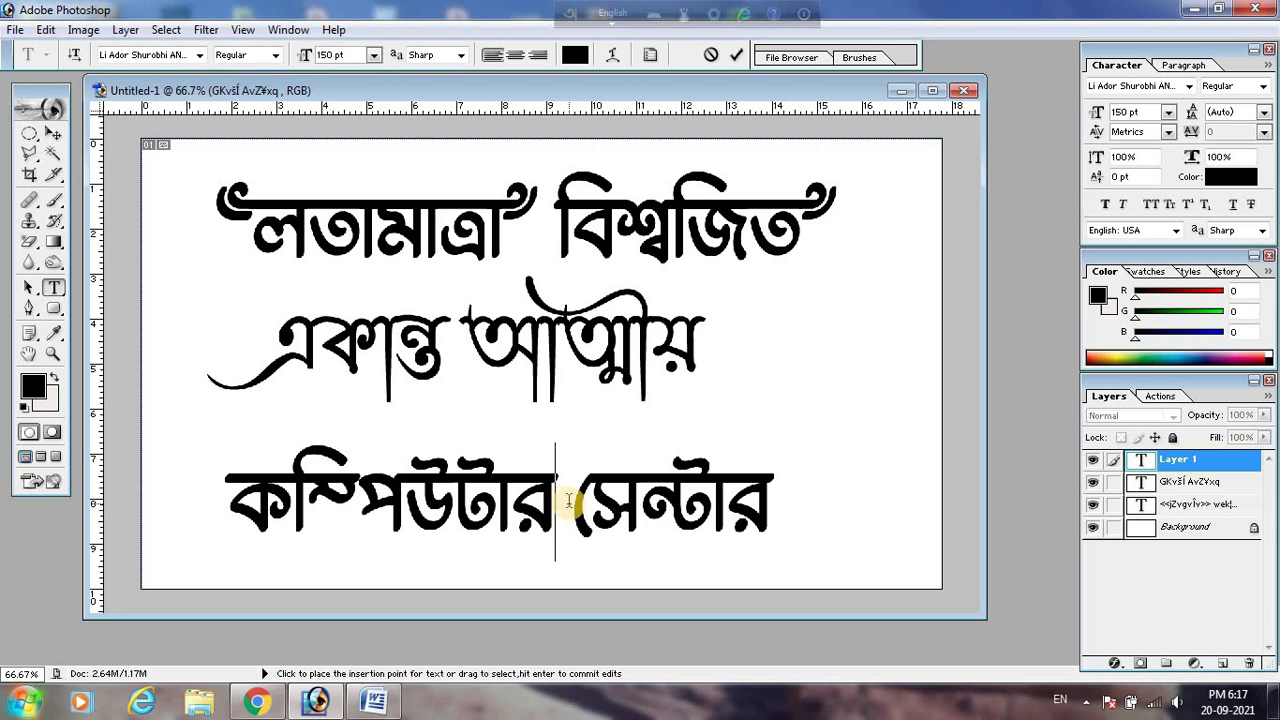
type("\"")
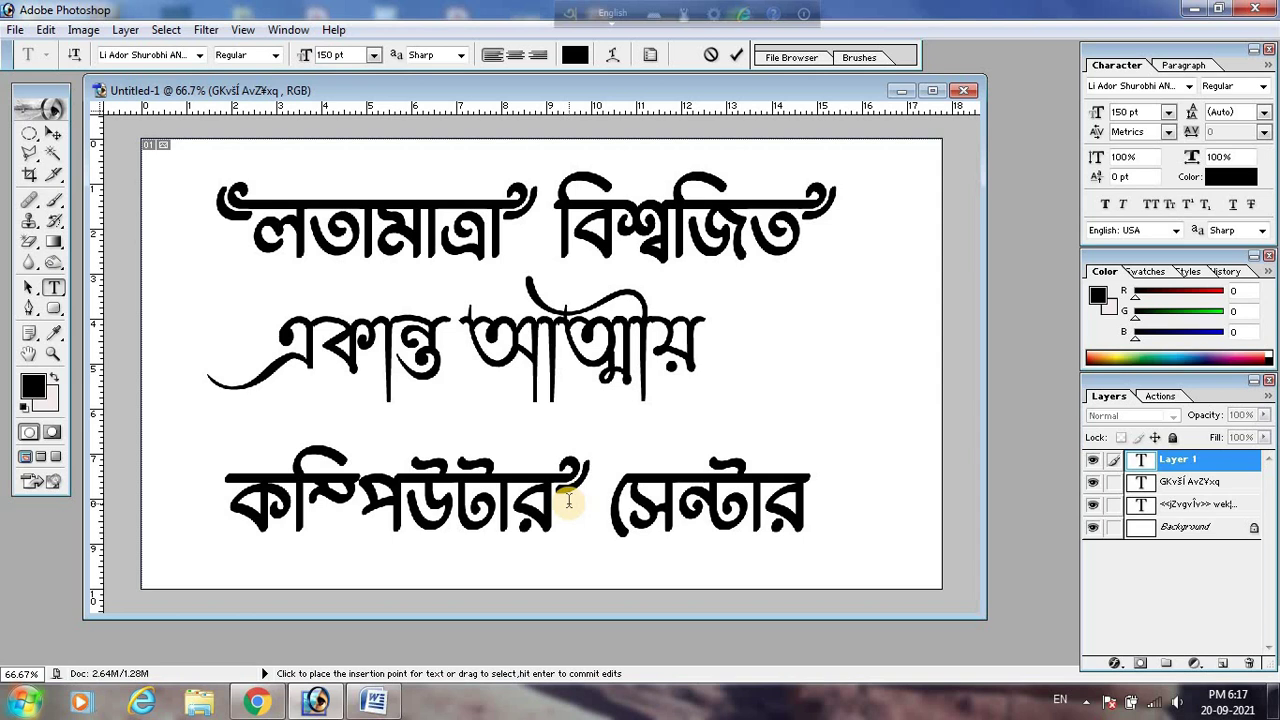
left_click(809, 500)
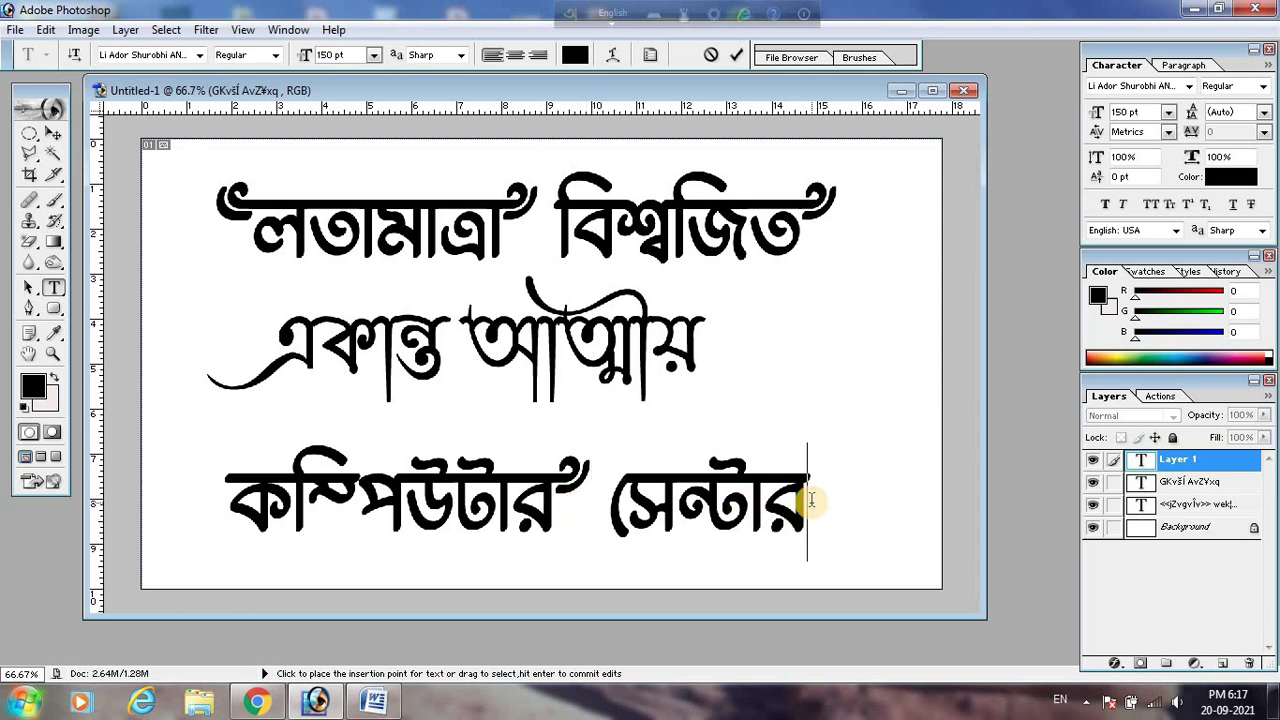
type(">")
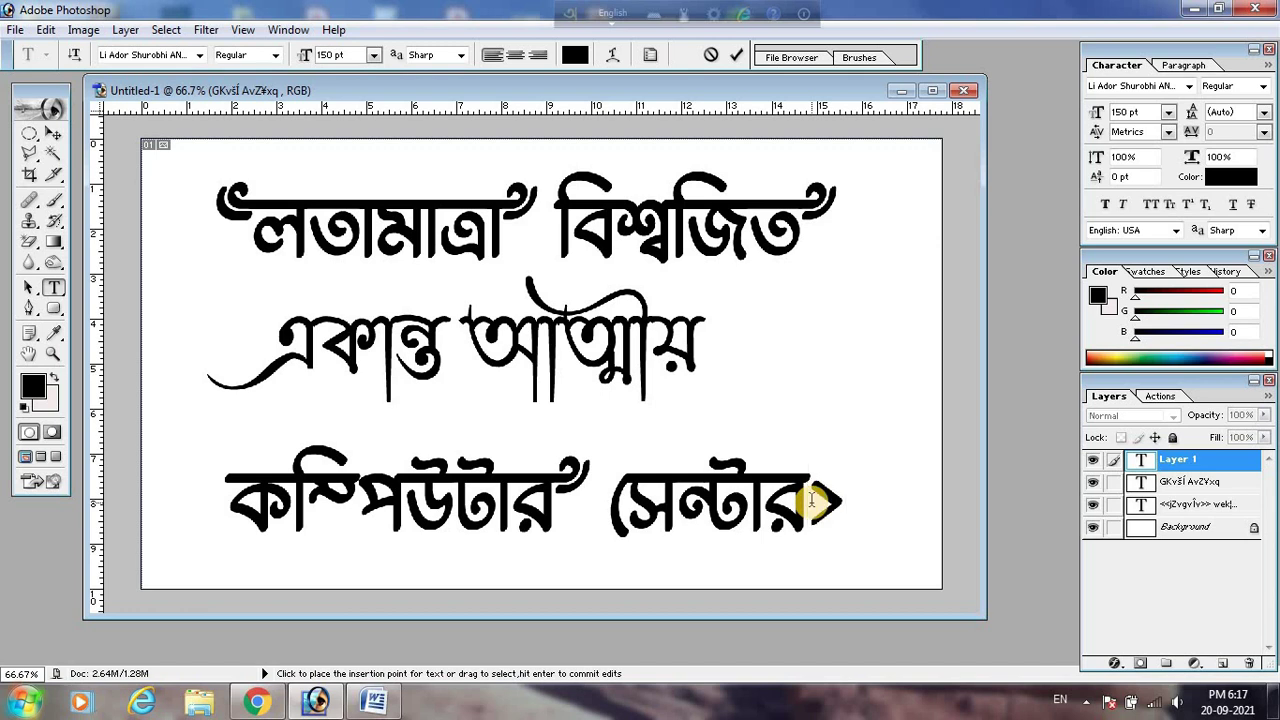
type(">")
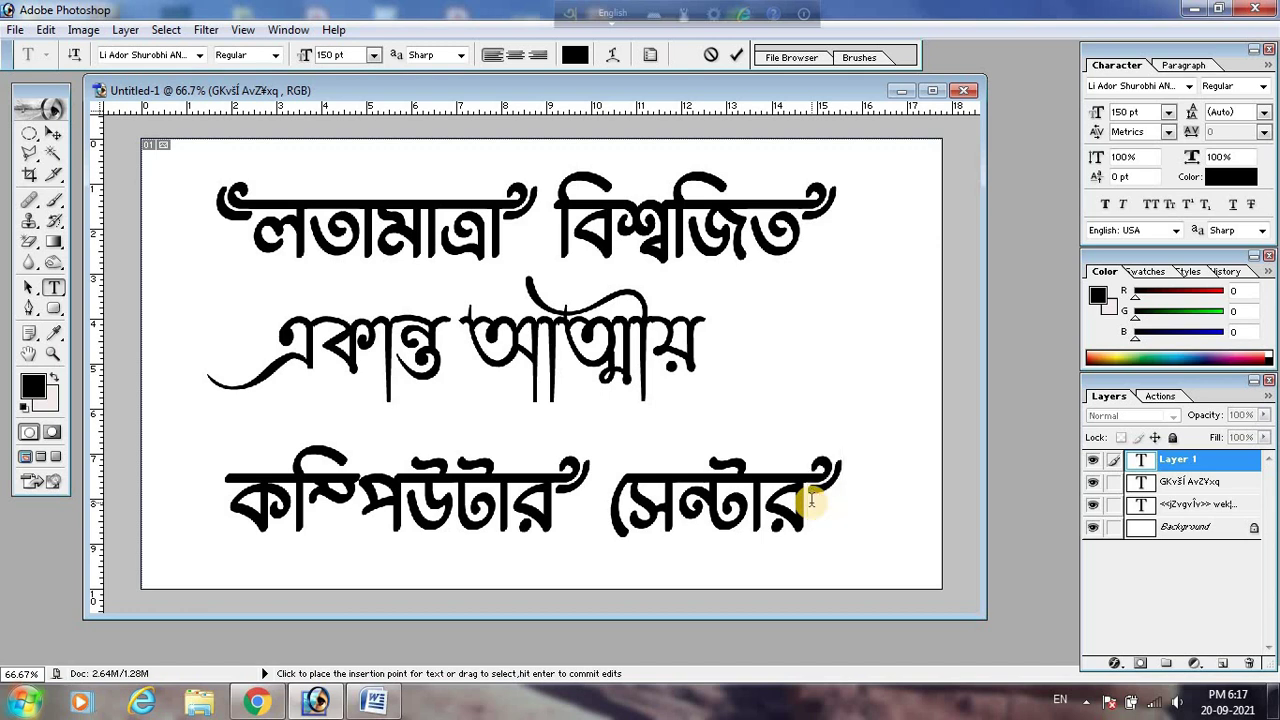
Insert << swashes before কম্পিউটার and সেন্টার, then shift the line left under the others
left_click(232, 486)
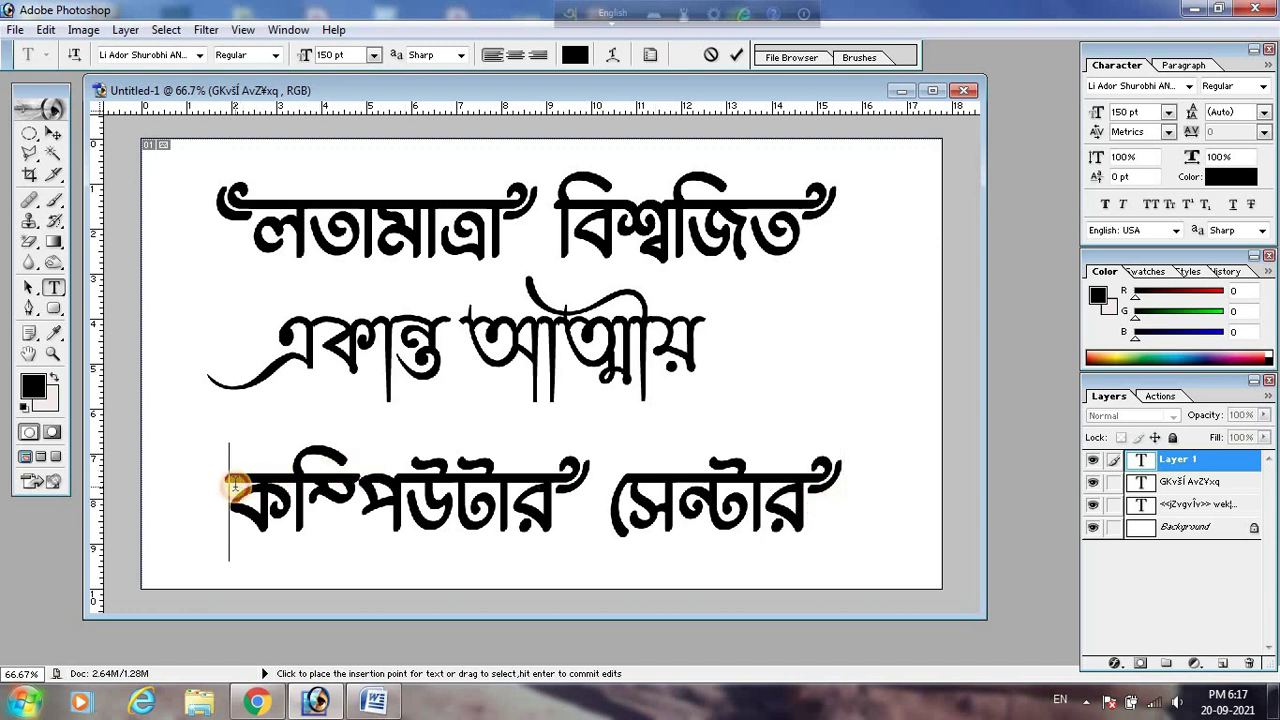
type("<<")
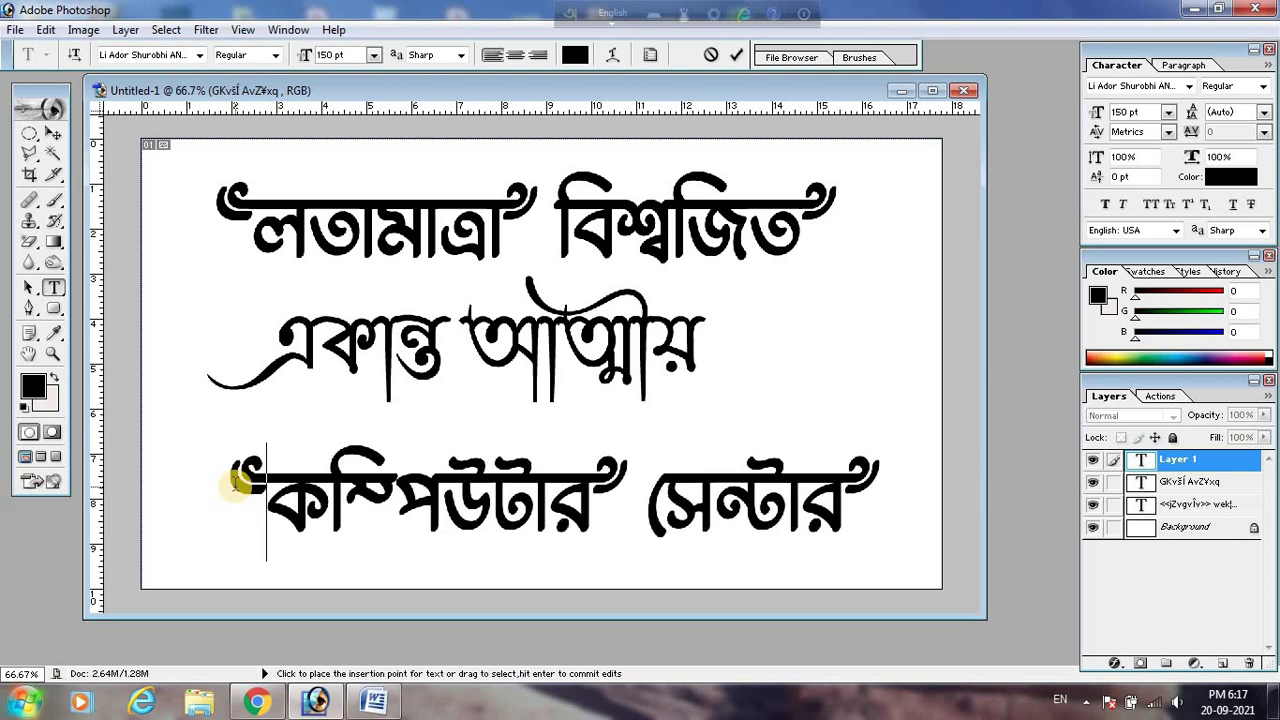
left_click(645, 497)
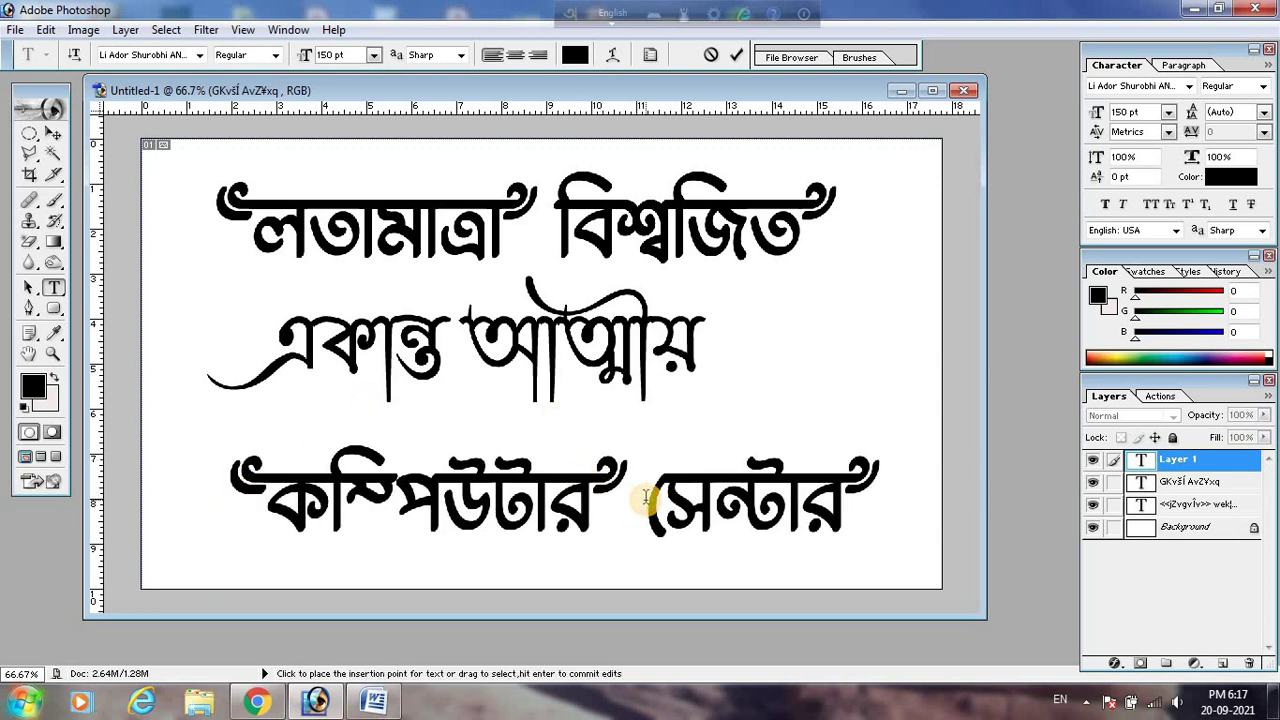
type("<<")
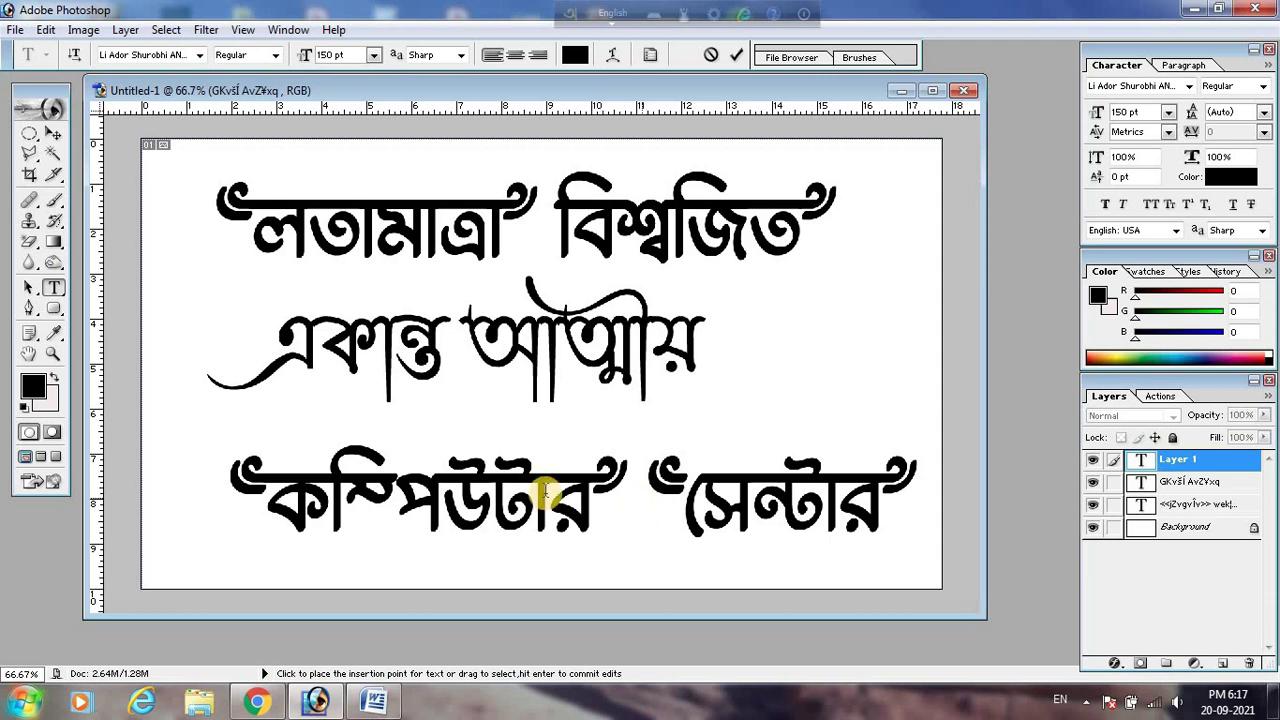
left_click_drag(203, 561, 172, 568)
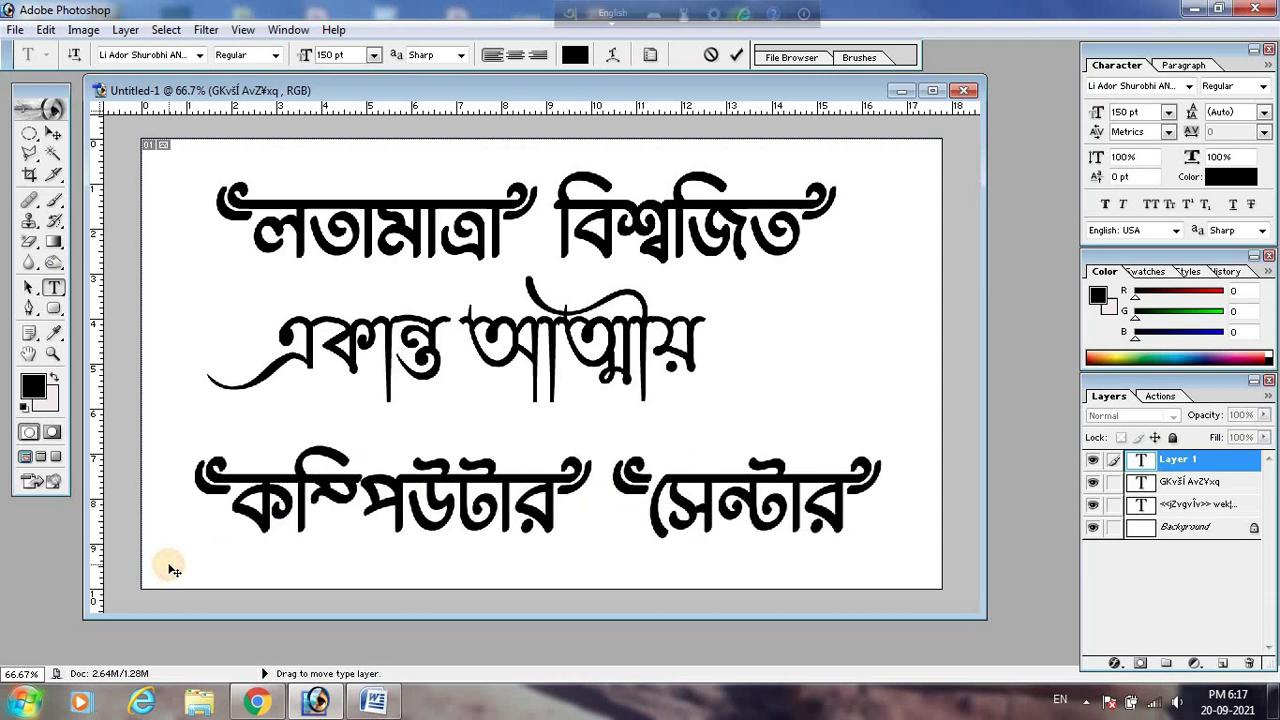